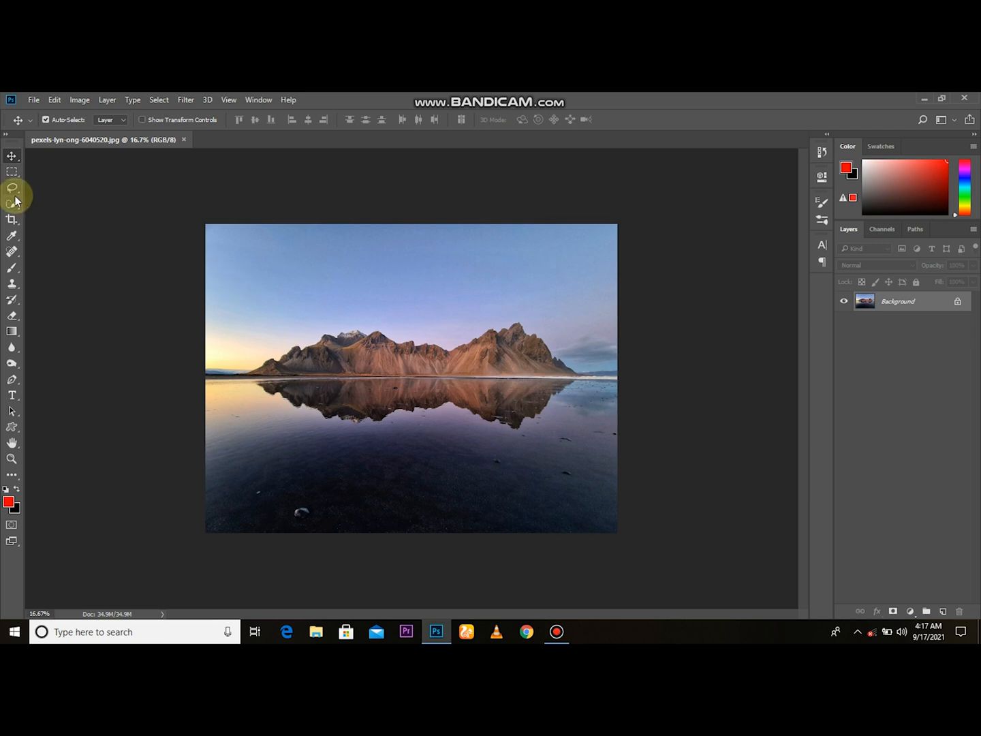
Step: Extend the canvas upward with the Crop tool, adding empty space above the landscape photo
left_click(12, 221)
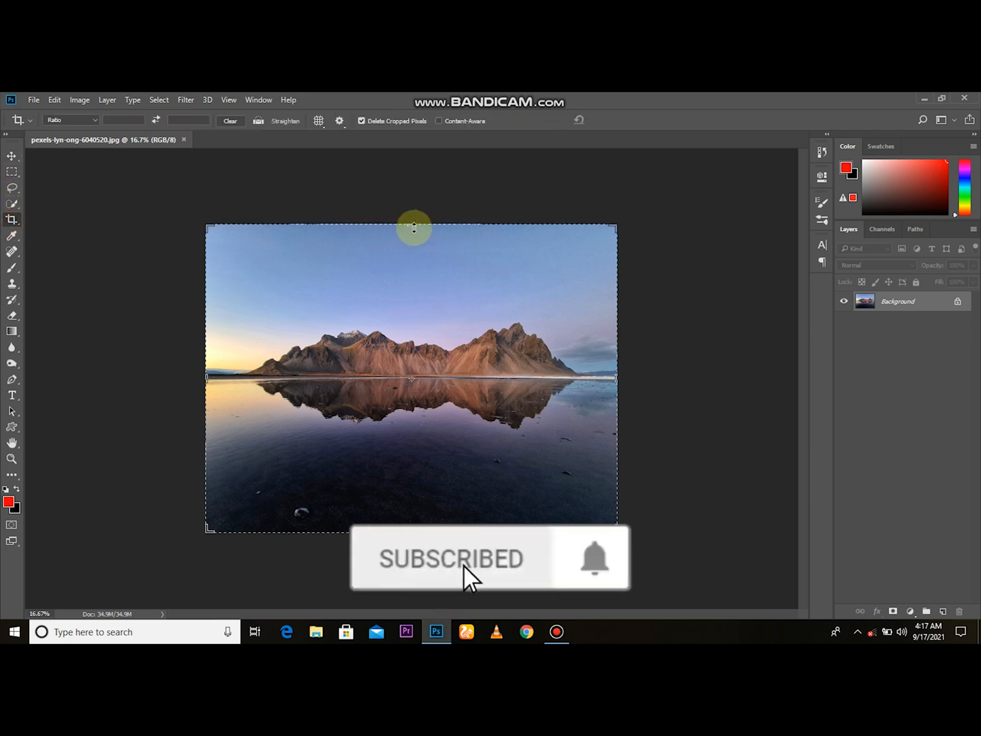
key("ctrl+minus")
left_click_drag(413, 260, 422, 204)
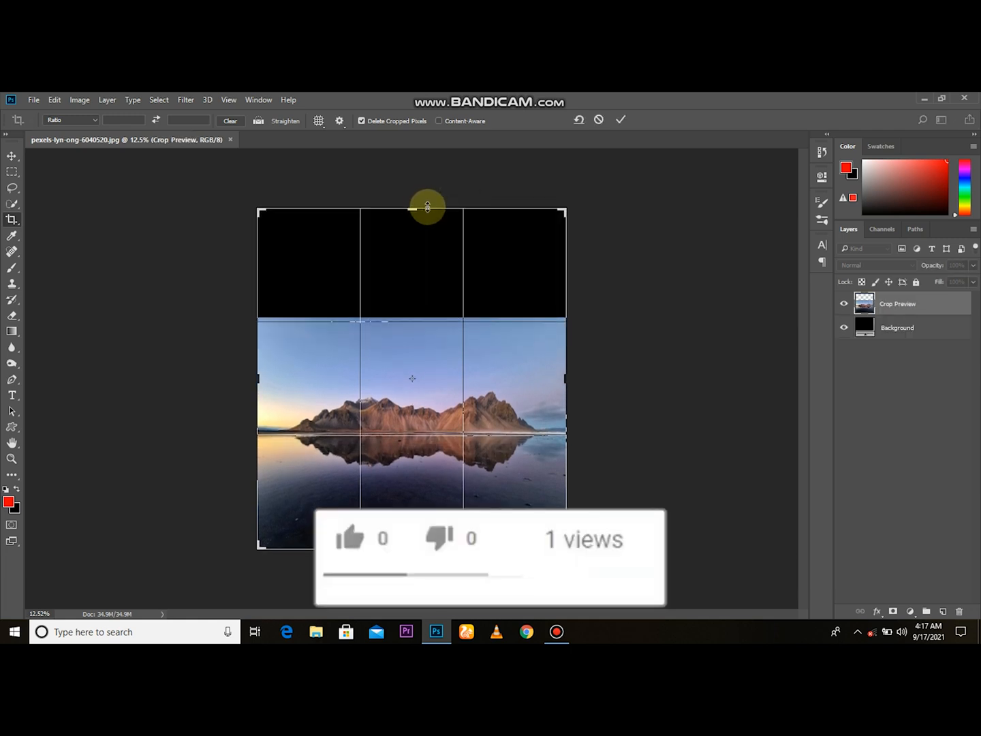
left_click(625, 121)
scroll(525, 364, "up", 3)
scroll(497, 366, "down", 2)
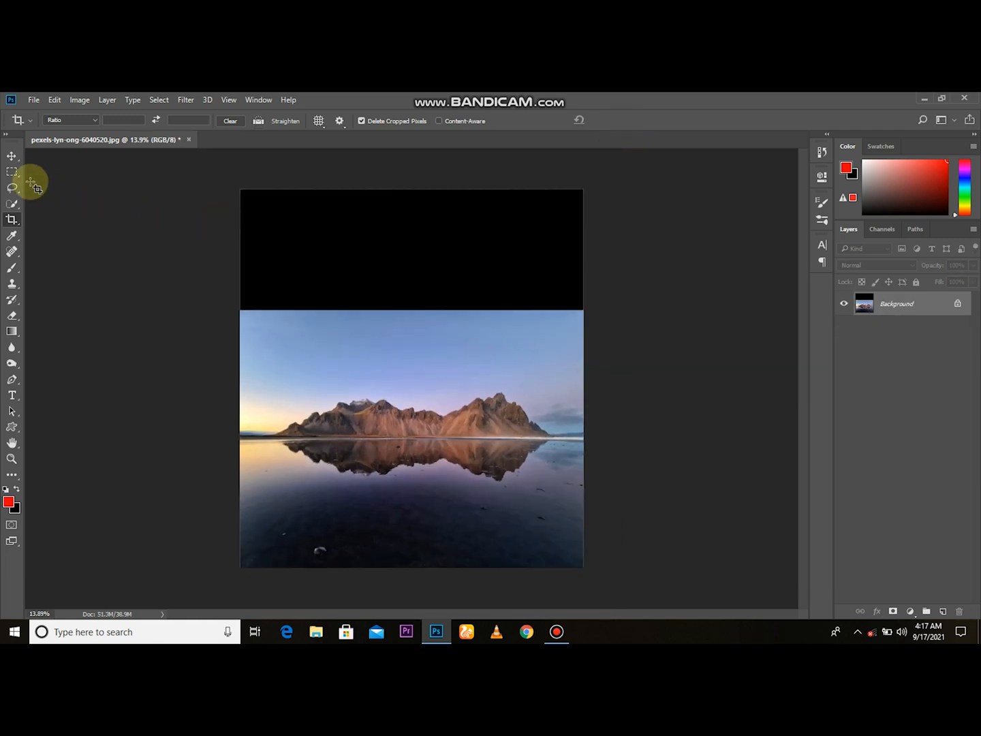
Step: Place the pexels-lisa-1921336 sky image as an embedded layer and scale it to about 133% to cover the canvas
left_click(12, 156)
left_click(33, 99)
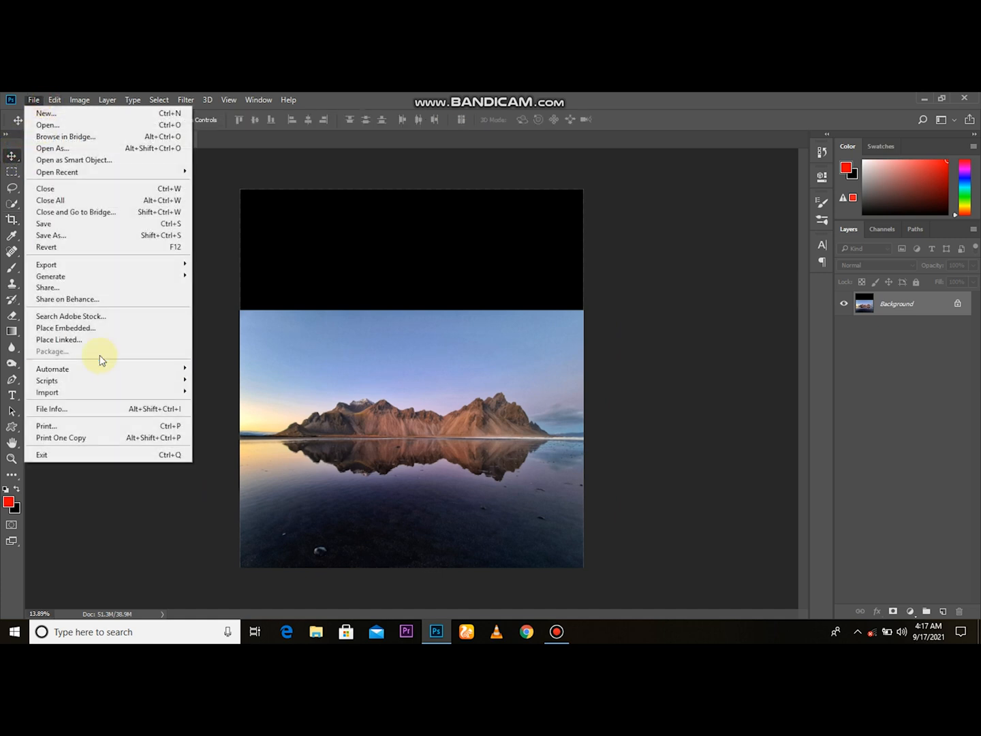
left_click(95, 327)
left_click(568, 193)
left_click(567, 193)
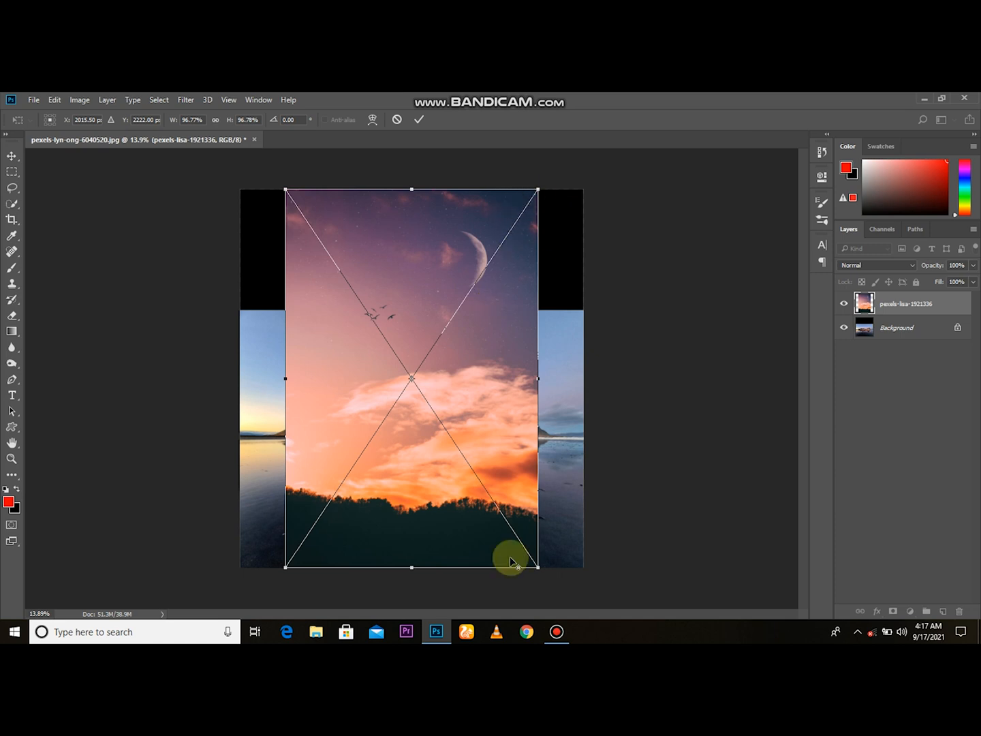
left_click_drag(535, 563, 412, 378)
left_click_drag(537, 568, 625, 608)
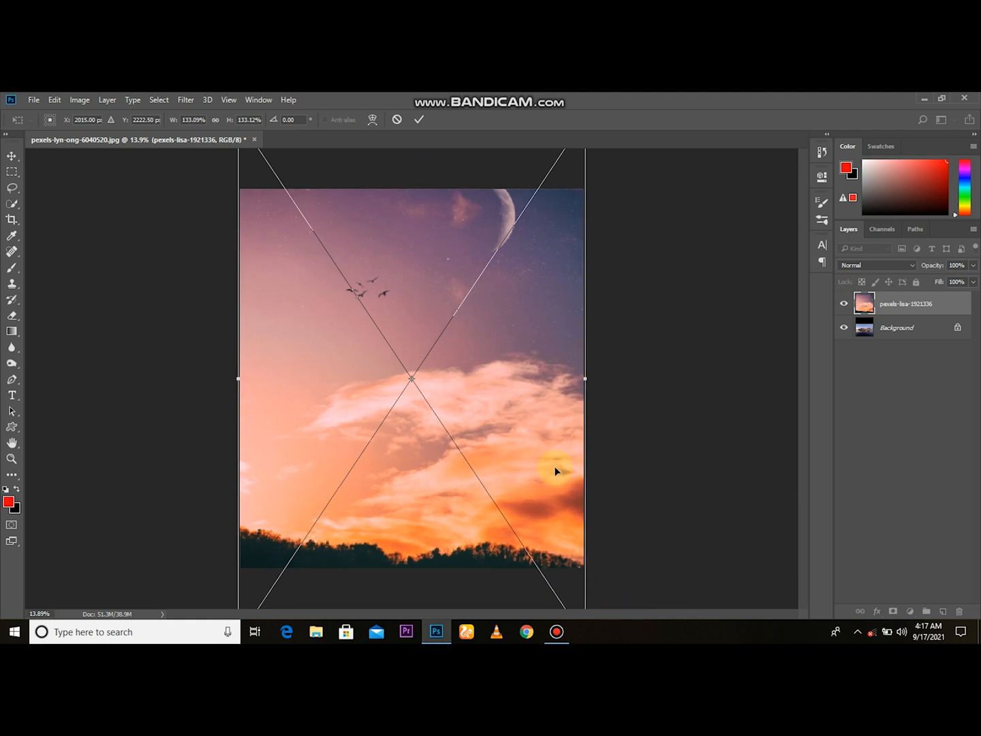
left_click(419, 121)
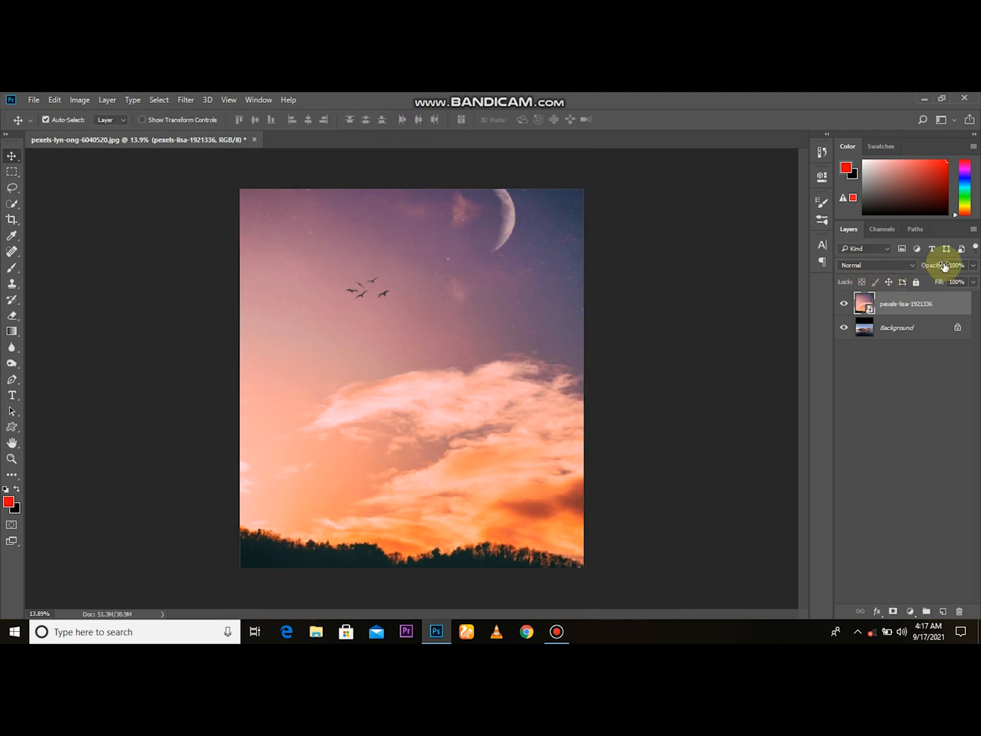
Step: Shift the sky layer slightly down over the landscape with its opacity lowered to 39%, and restore it to 100%
left_click_drag(930, 269, 888, 266)
left_click_drag(553, 373, 554, 408)
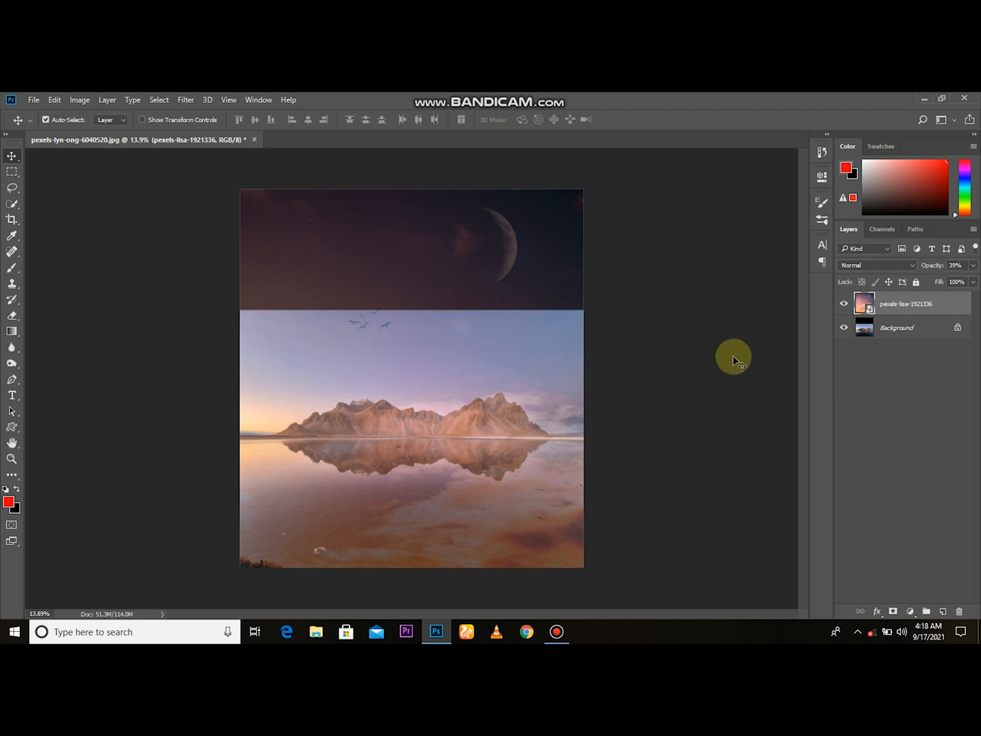
left_click_drag(931, 265, 978, 267)
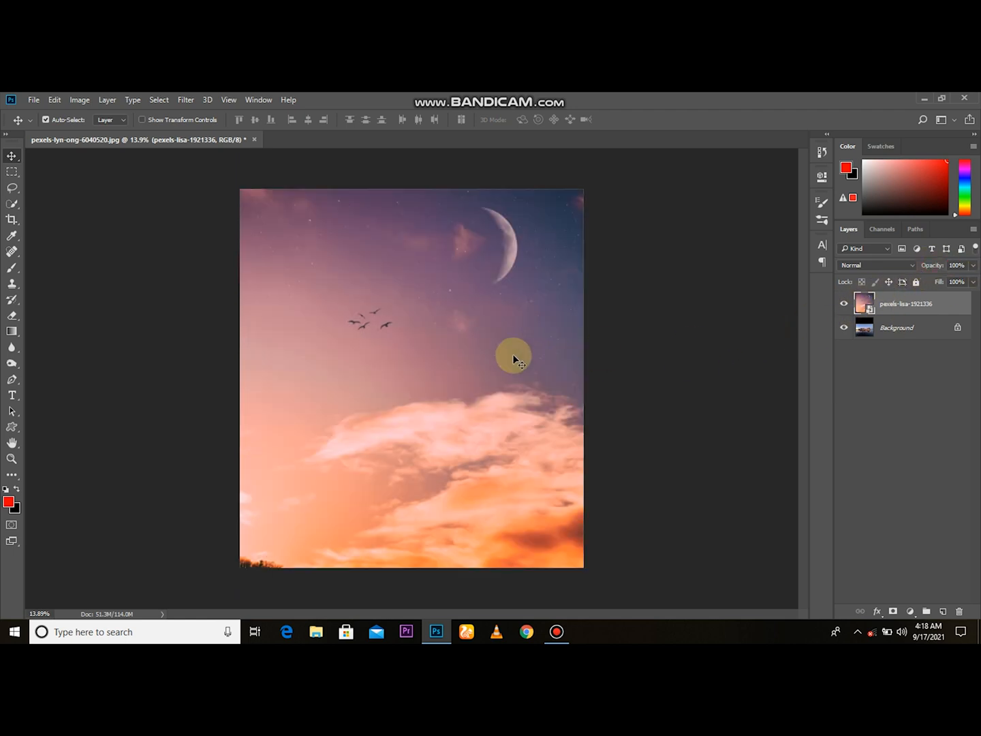
Step: Transform the sky layer to about 113% height and stretch it horizontally to fill the canvas width
key("ctrl+t")
left_click_drag(584, 148, 562, 191)
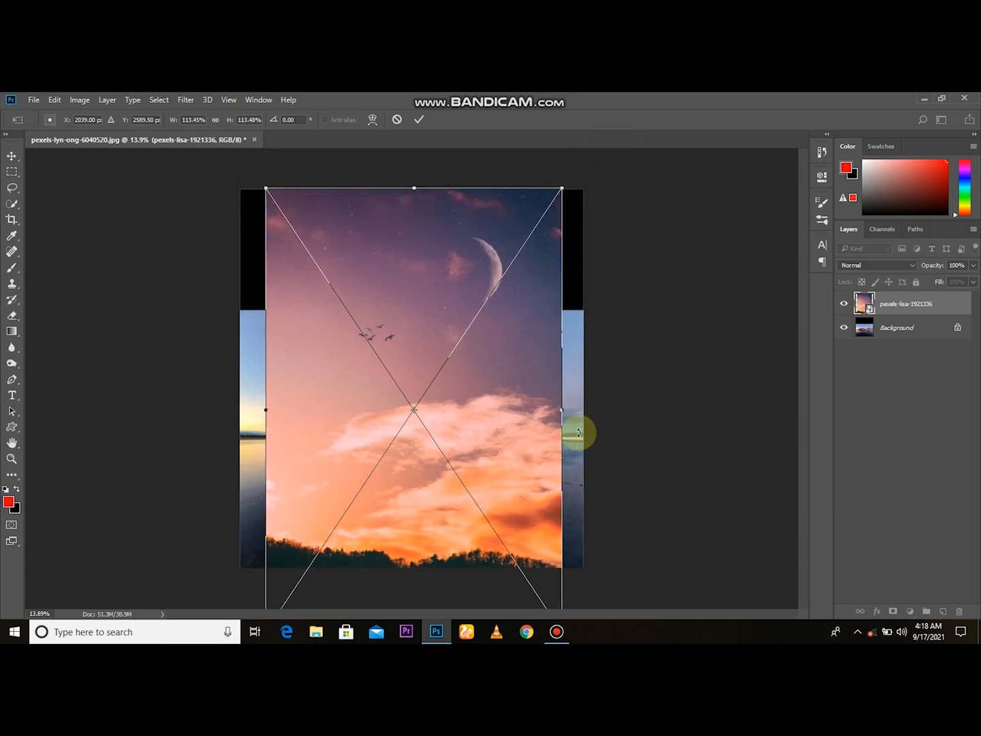
left_click_drag(563, 409, 582, 410)
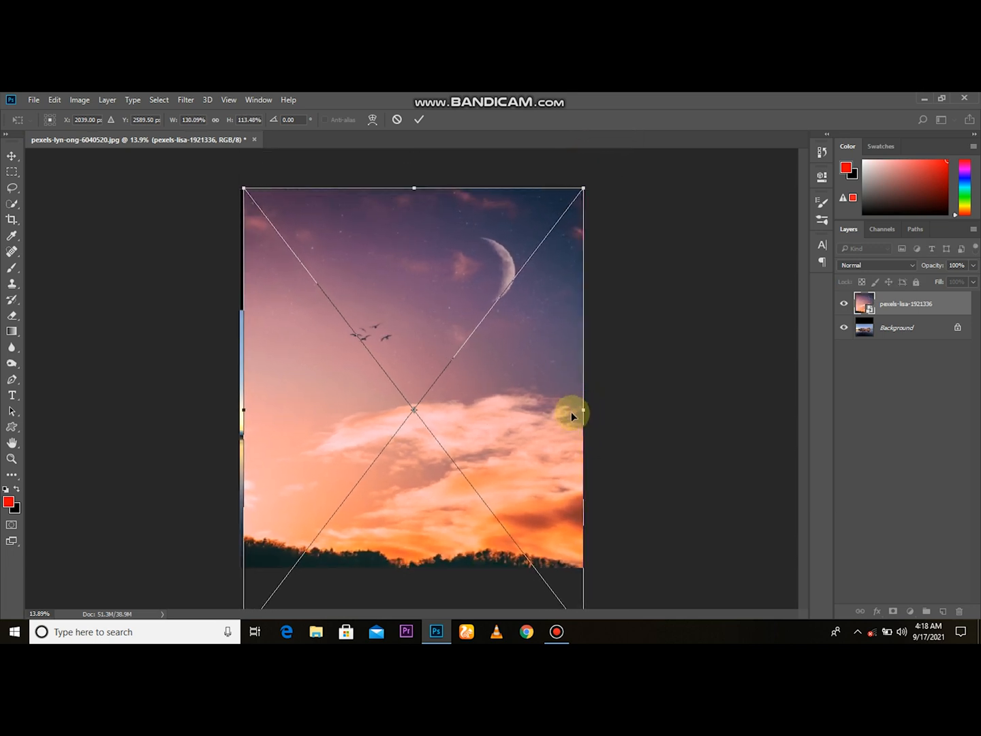
mouse_move(538, 415)
left_mouse_down()
mouse_move(525, 416)
mouse_move(576, 409)
mouse_move(548, 410)
left_mouse_up()
left_click(418, 119)
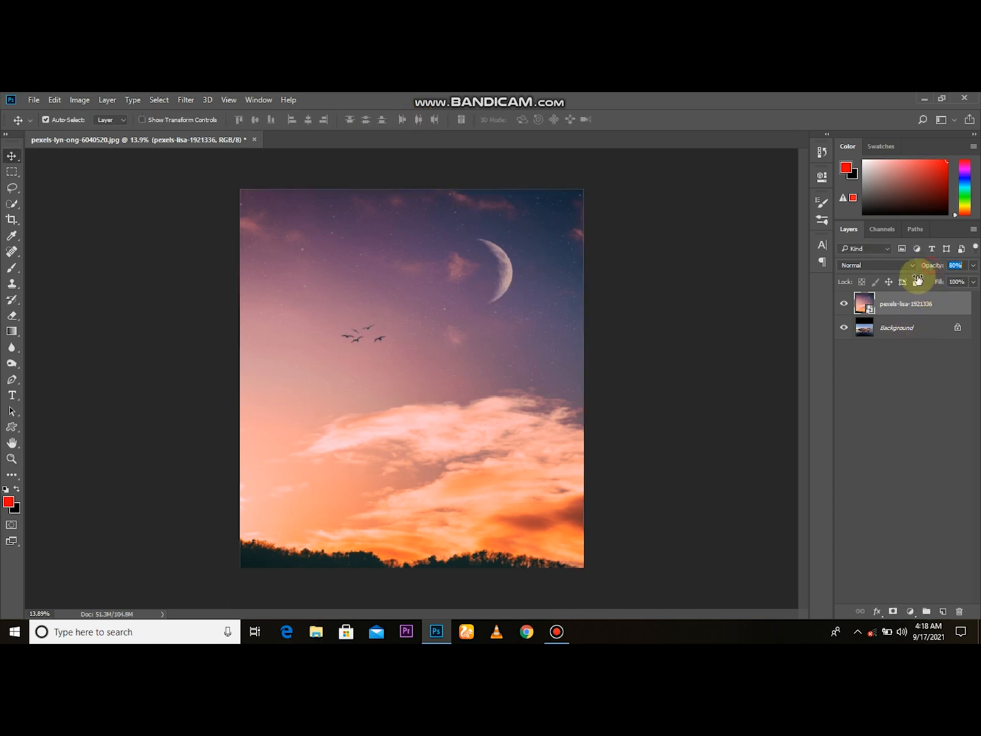
Step: Move the sky layer up so its clouds meet the mountains, reducing its opacity for alignment and returning it to 100%
left_click_drag(918, 280, 879, 297)
left_click_drag(502, 397, 502, 353)
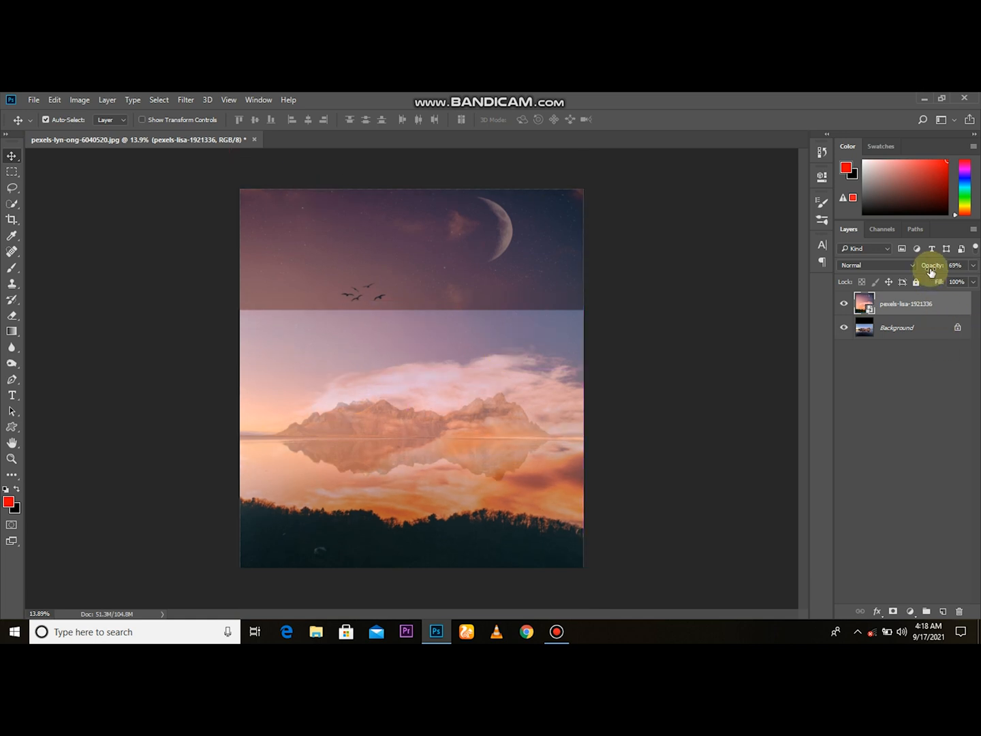
left_click_drag(977, 270, 979, 272)
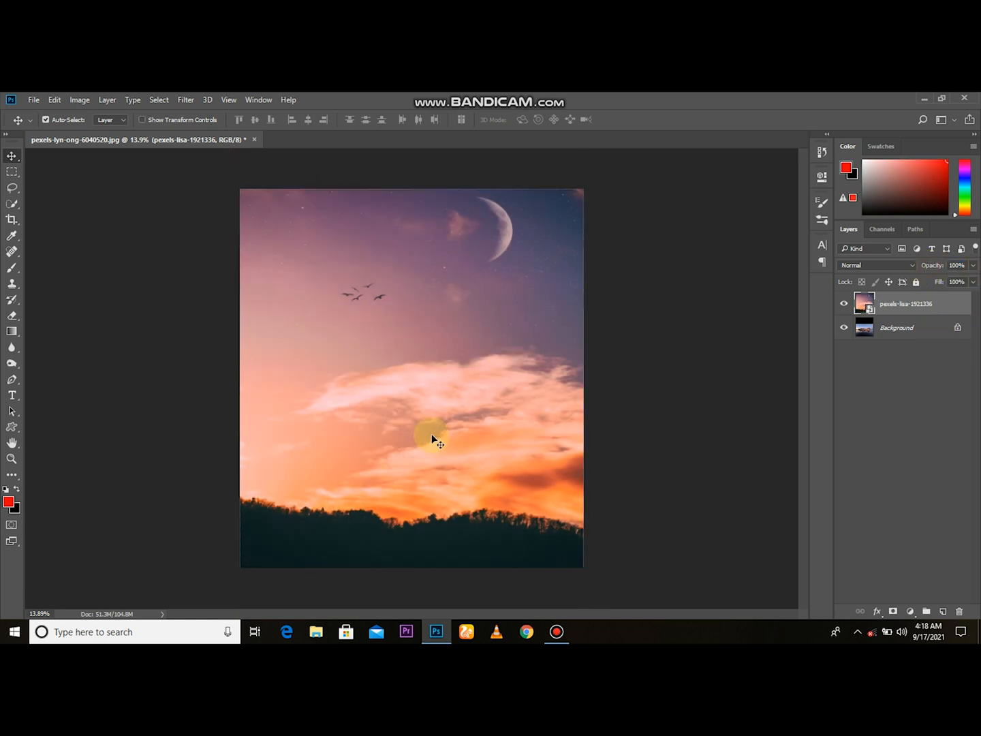
Step: Hide the sky layer and select the Background's sky and black area down to the mountains with the Quick Selection tool
left_click(899, 329)
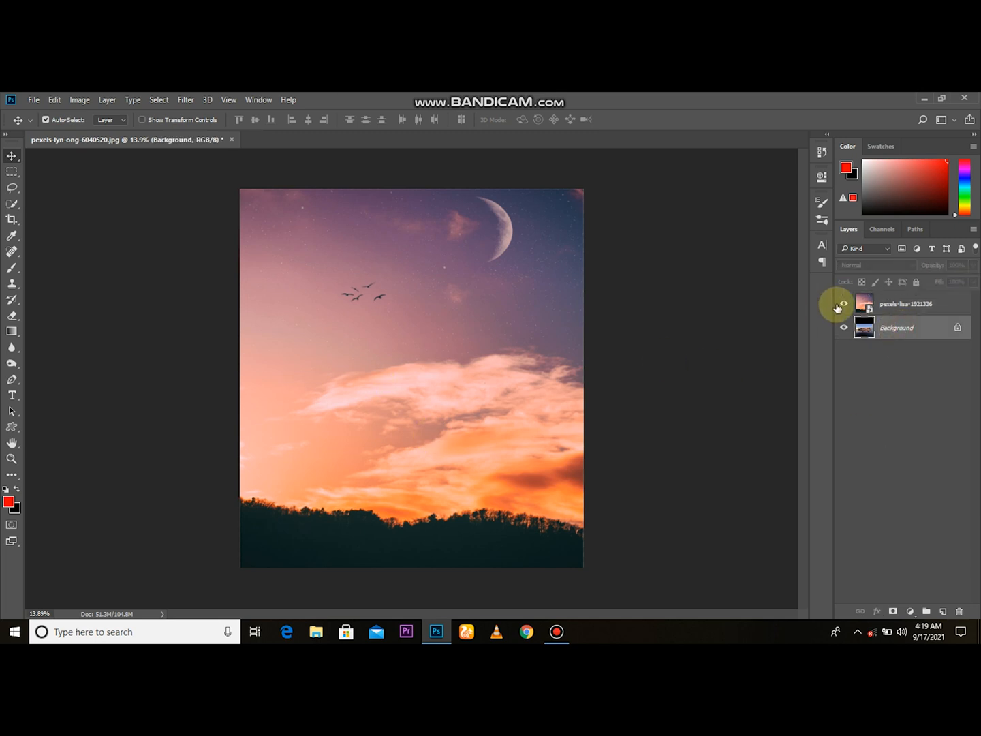
left_click(842, 306)
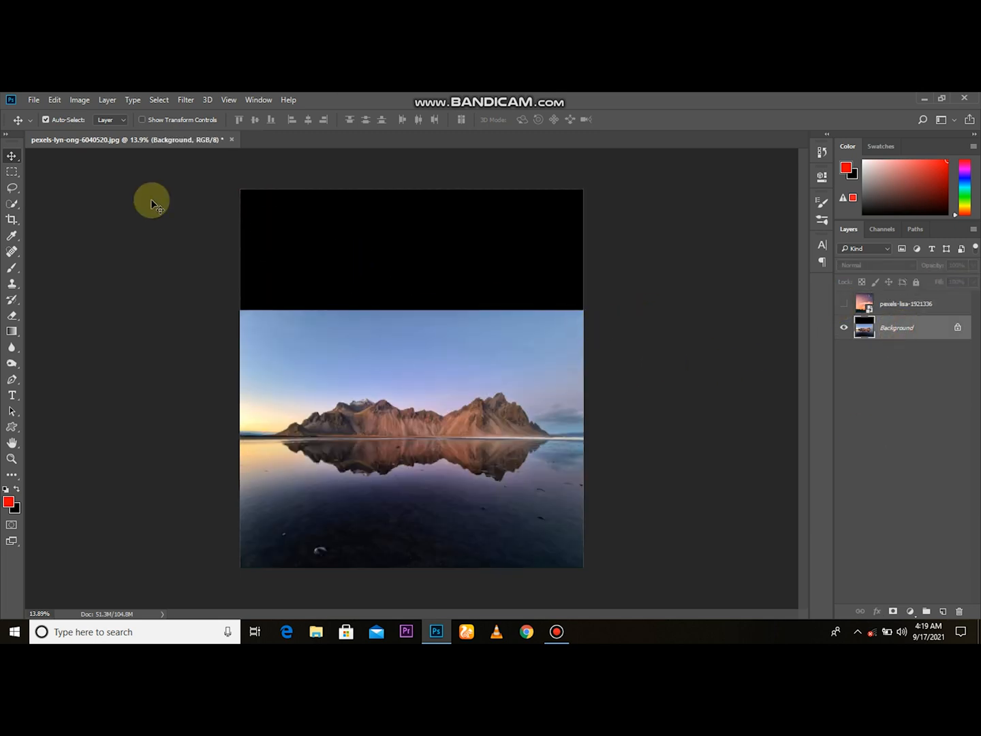
left_click(12, 204)
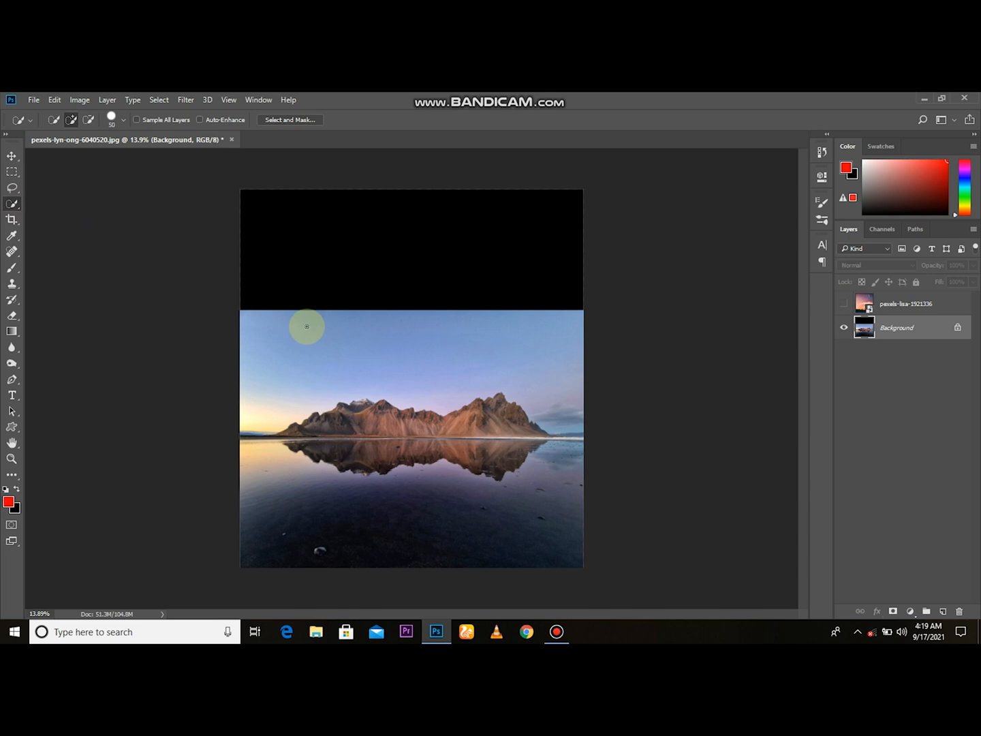
mouse_move(308, 313)
left_mouse_down()
mouse_move(323, 286)
mouse_move(350, 321)
mouse_move(344, 336)
left_mouse_up()
scroll(536, 399, "up", 2)
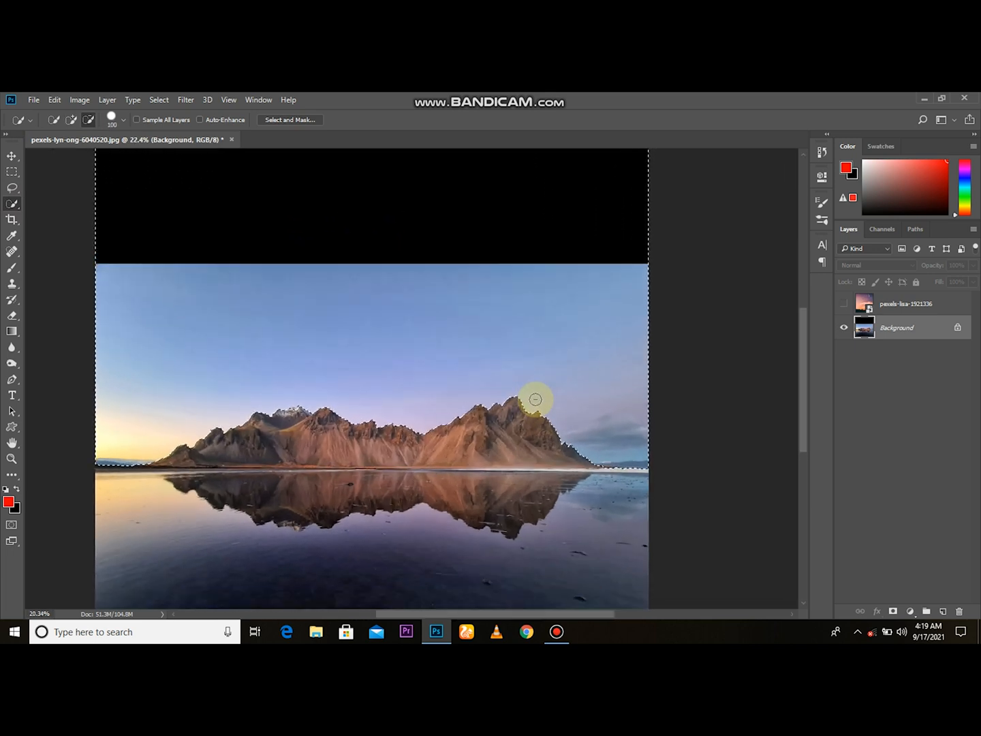
scroll(444, 402, "down", 1)
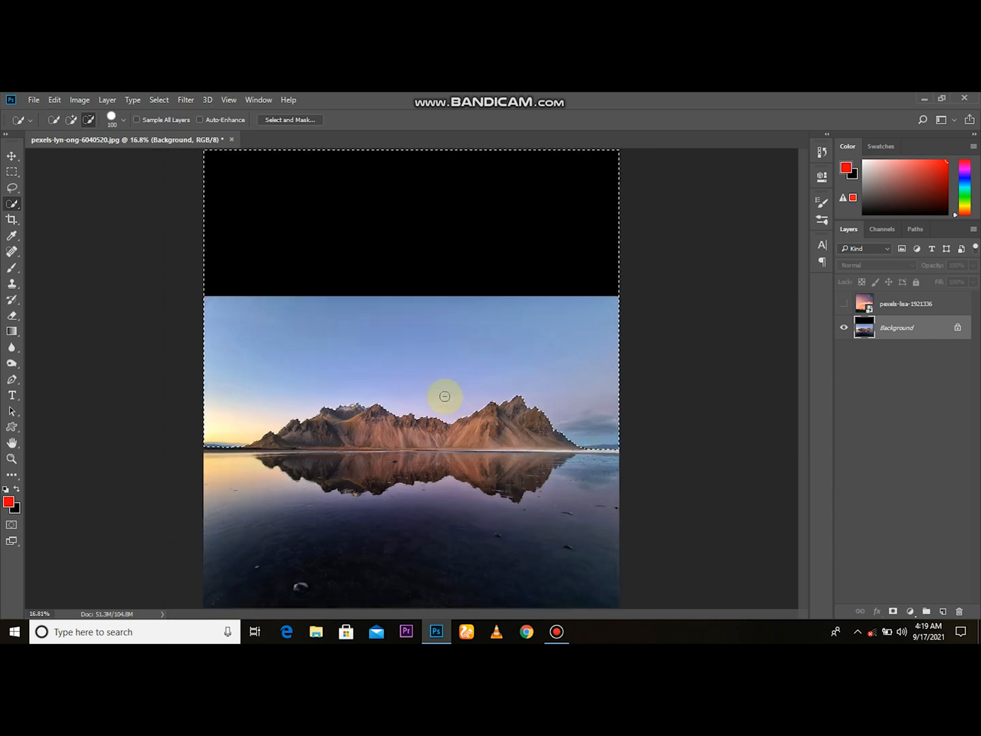
Step: Show the pexels-lisa-1921336 layer again and mask it with the active selection
left_click(866, 304)
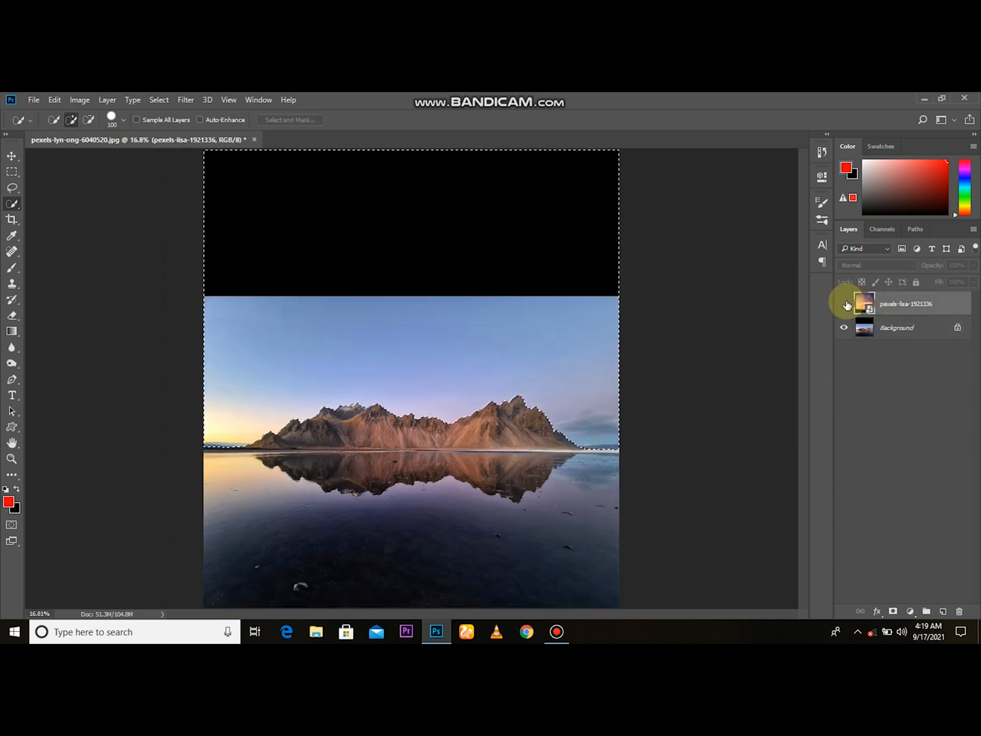
left_click(845, 304)
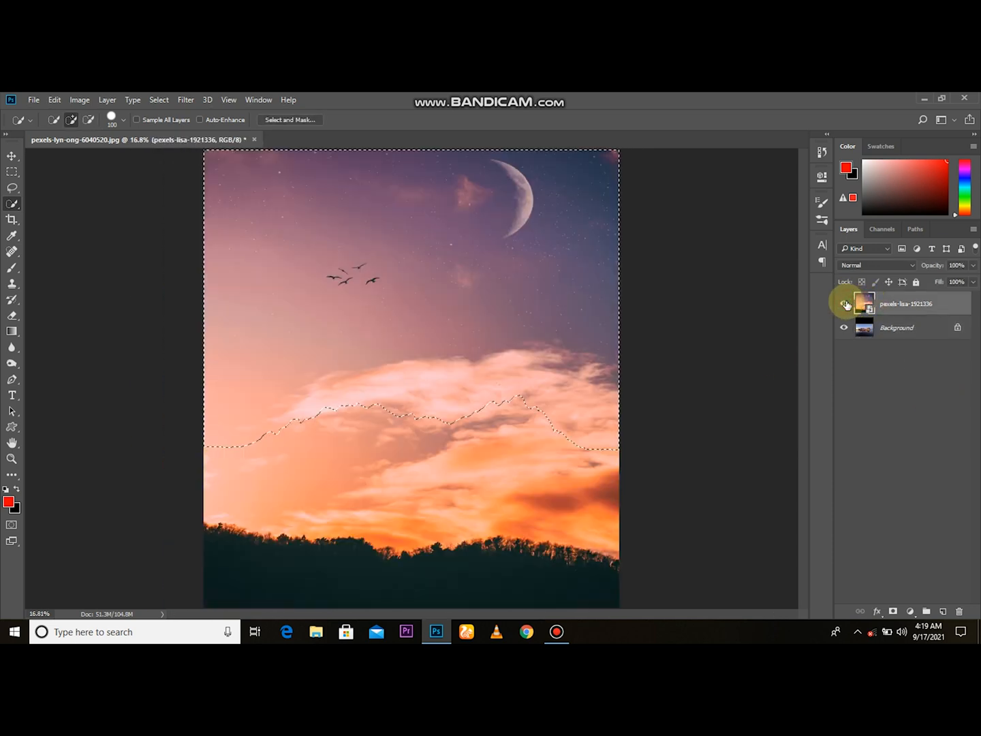
left_click(891, 609)
scroll(633, 476, "down", 1)
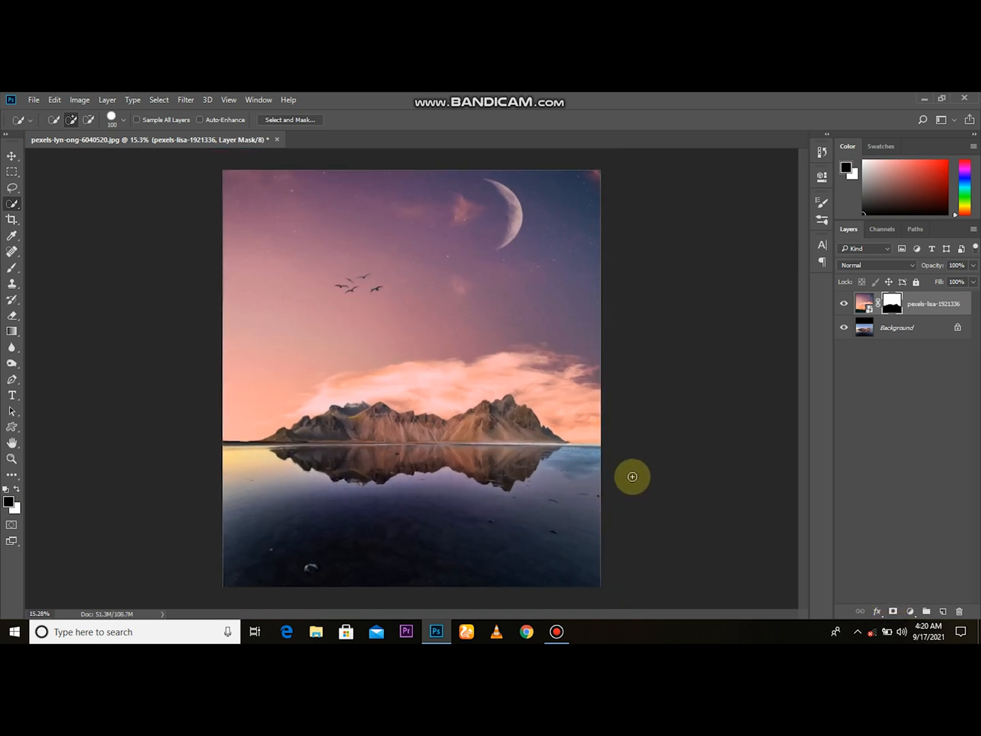
Step: Add a Color Balance adjustment directly above the Background layer and warm its midtones to match the sky
left_click(879, 329)
left_click(911, 612)
left_click(901, 477)
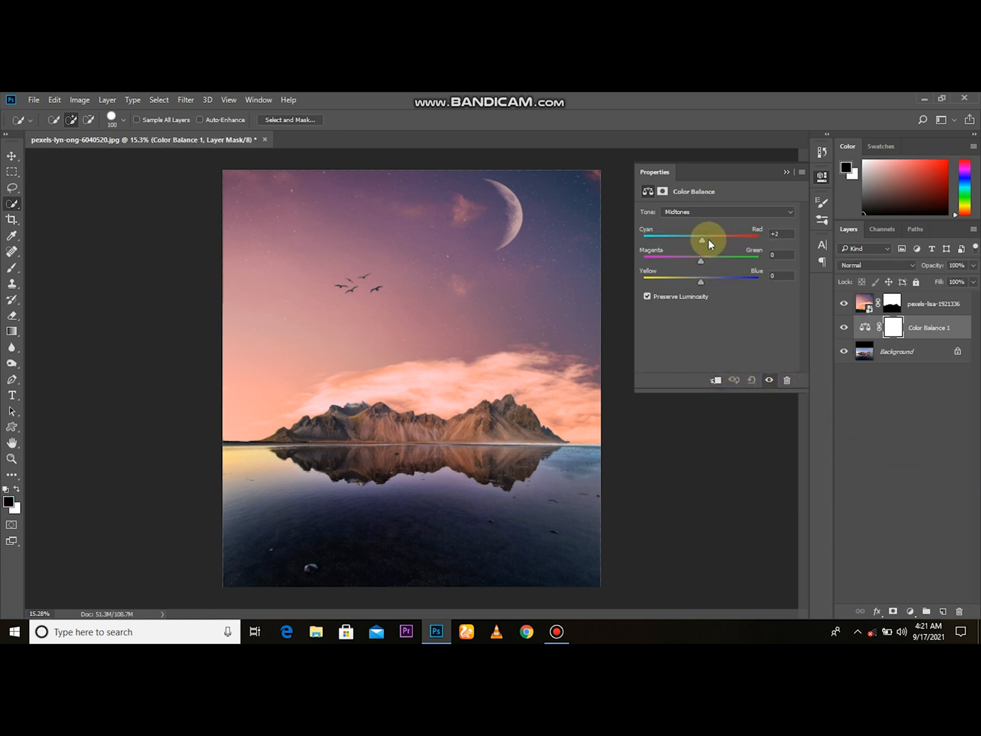
left_click_drag(721, 240, 672, 242)
left_click_drag(702, 283, 712, 243)
Step: Set the Color Balance highlights to Cyan-Red +33, Magenta-Green -10 and Yellow-Blue -16
left_click(682, 212)
left_click(684, 240)
left_click_drag(697, 235, 720, 241)
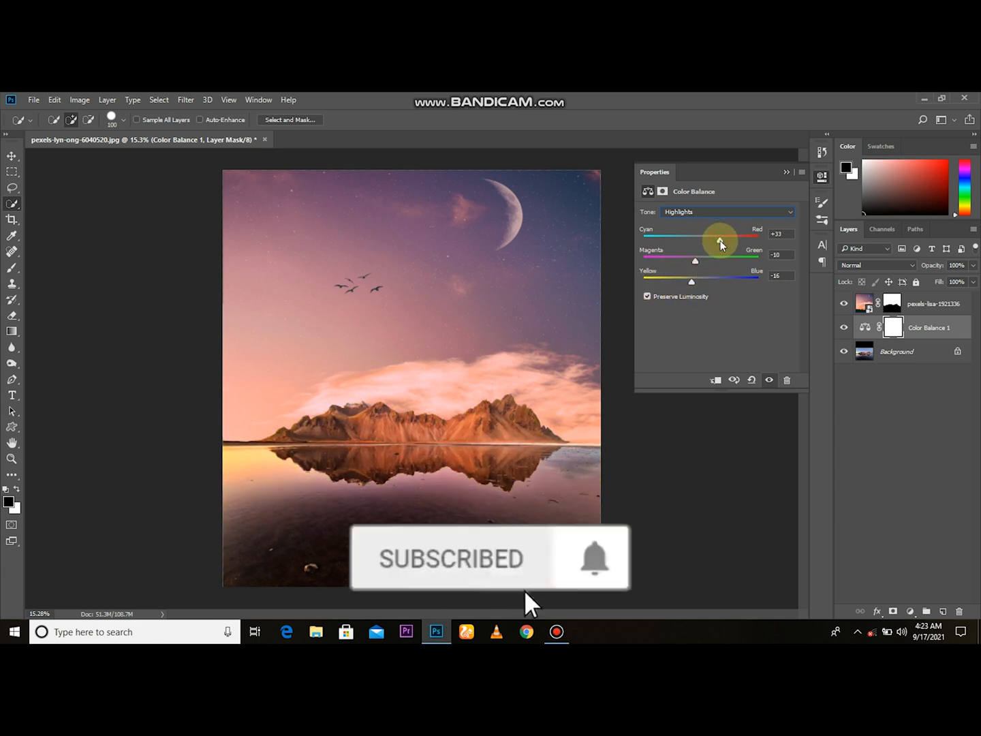
left_click(788, 170)
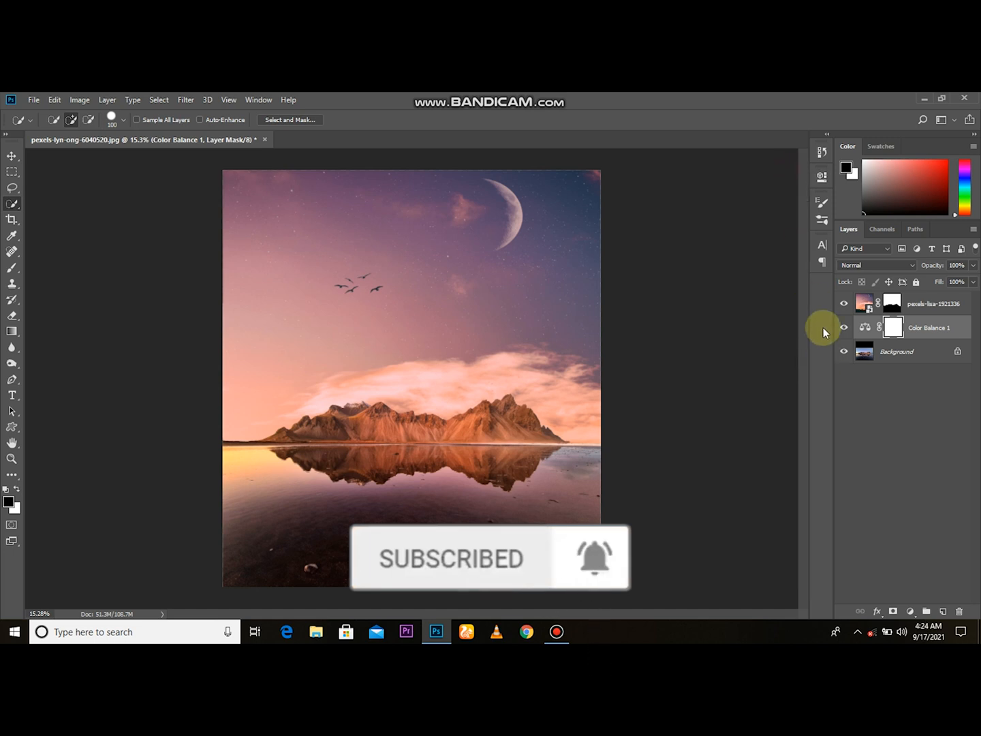
Step: Compare the composite with and without the Color Balance adjustment and the sky layer
key("ctrl+plus")
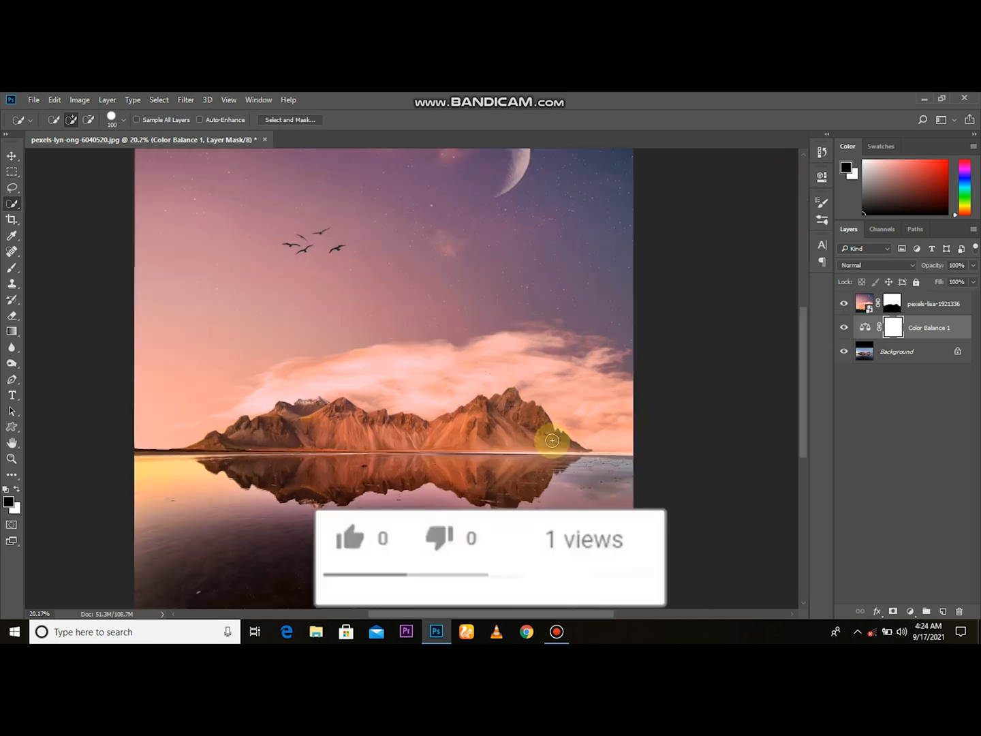
left_click(11, 155)
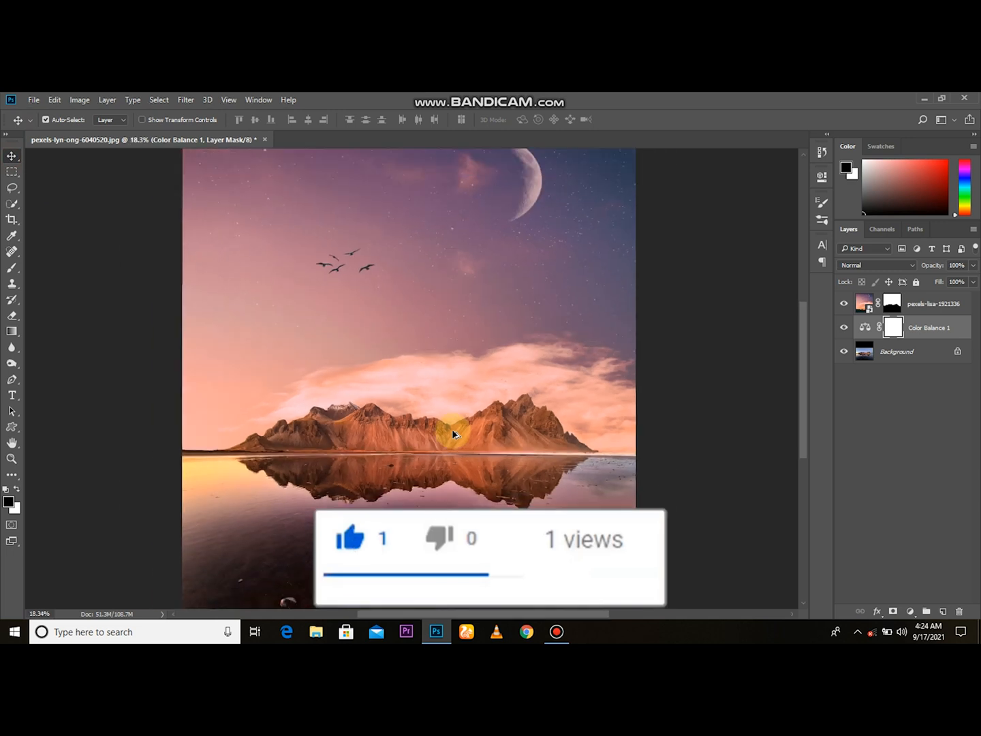
left_click(843, 328)
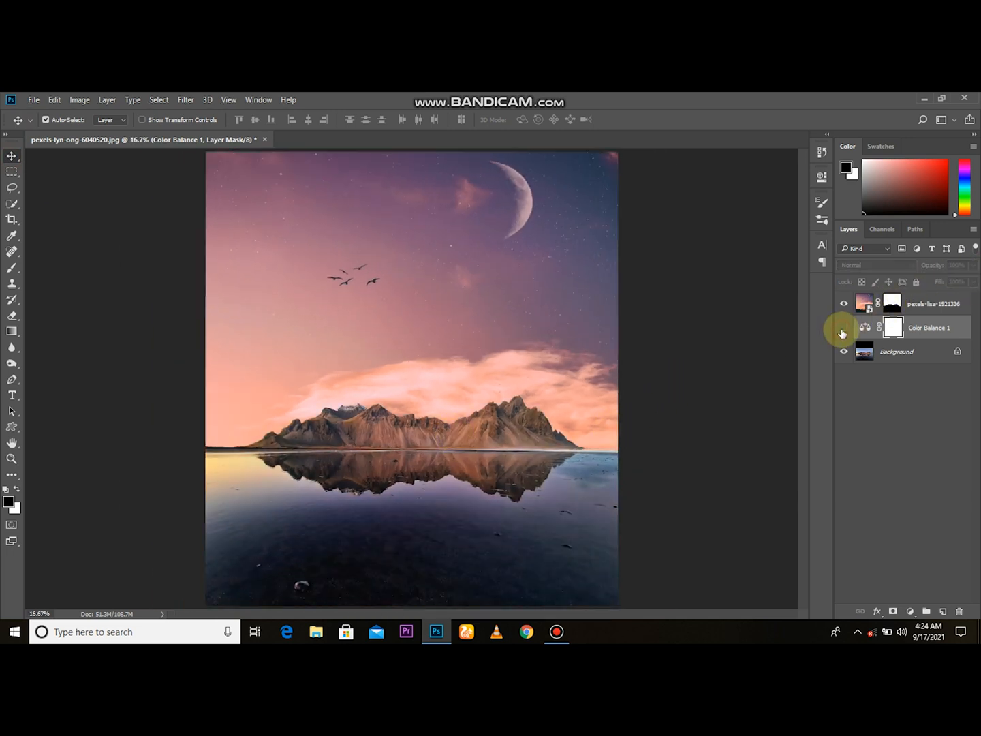
left_click(843, 330)
left_click(894, 330)
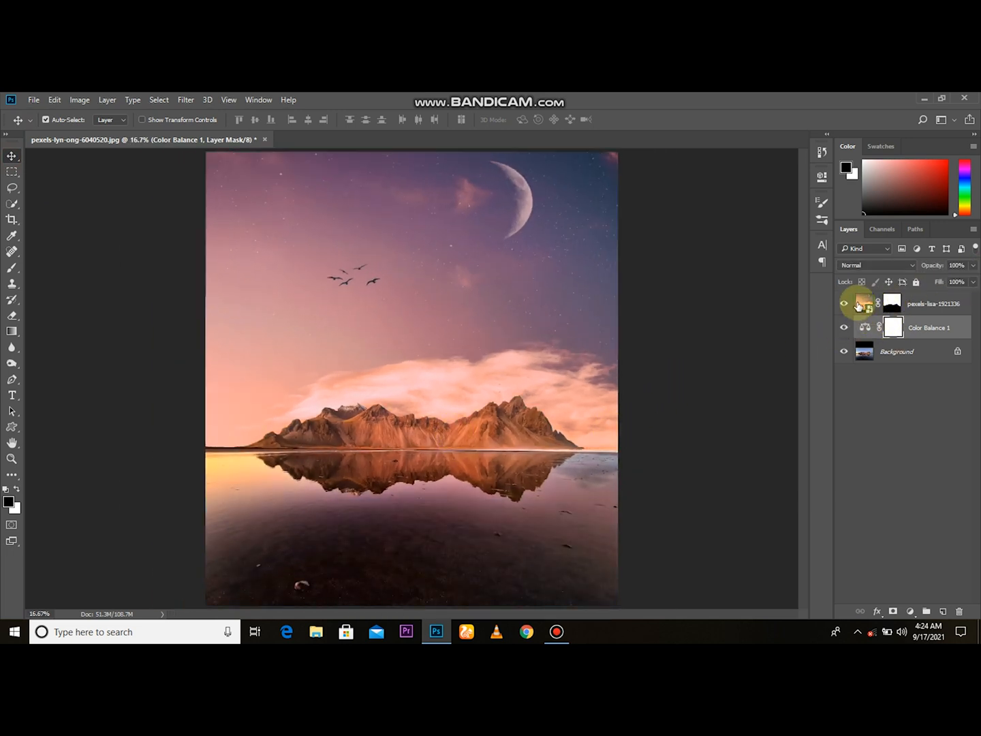
left_click(860, 305)
left_click(844, 304)
left_click(843, 304)
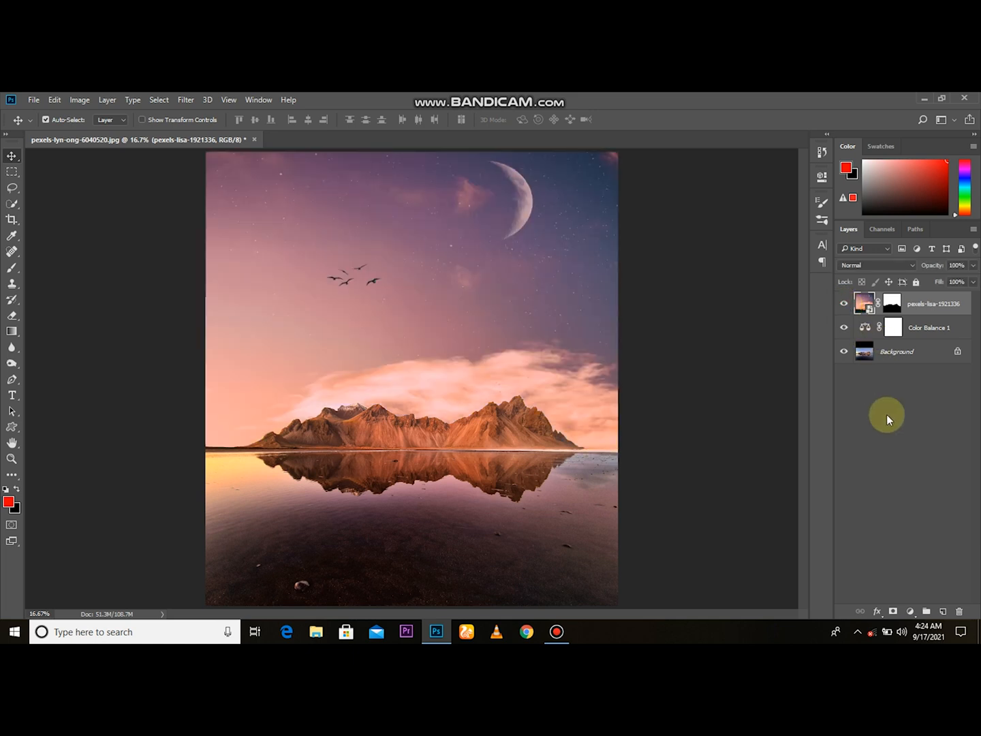
Step: Apply a light Gaussian Blur smart filter to the pexels-lisa-1921336 sky layer and compare the image with that layer hidden
left_click(911, 612)
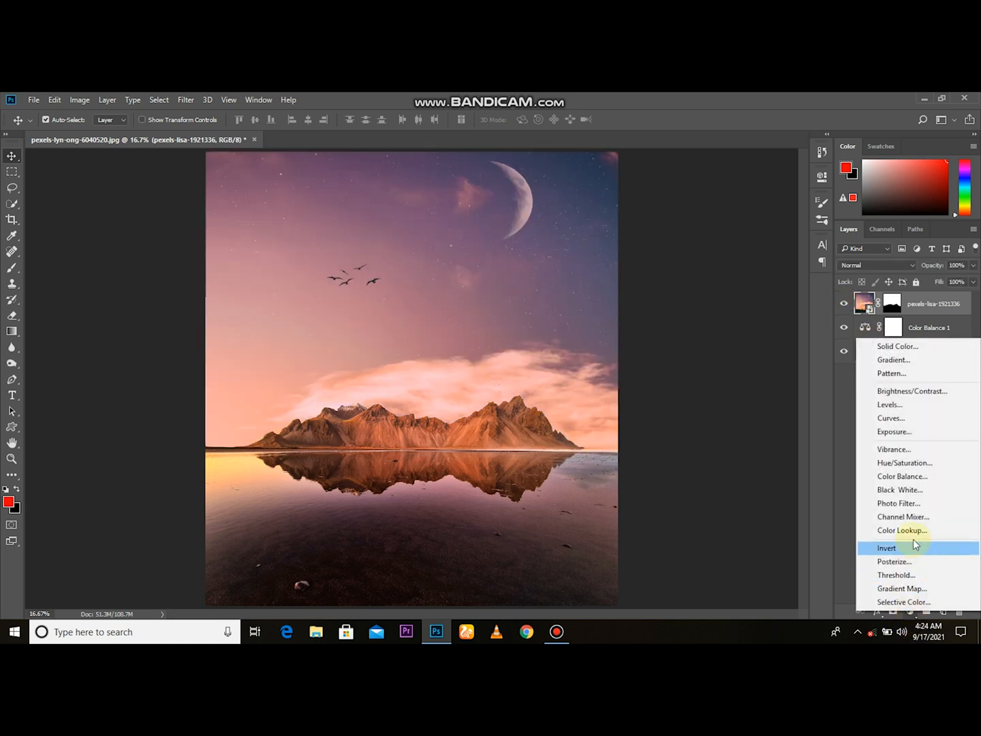
left_click(835, 516)
left_click(186, 99)
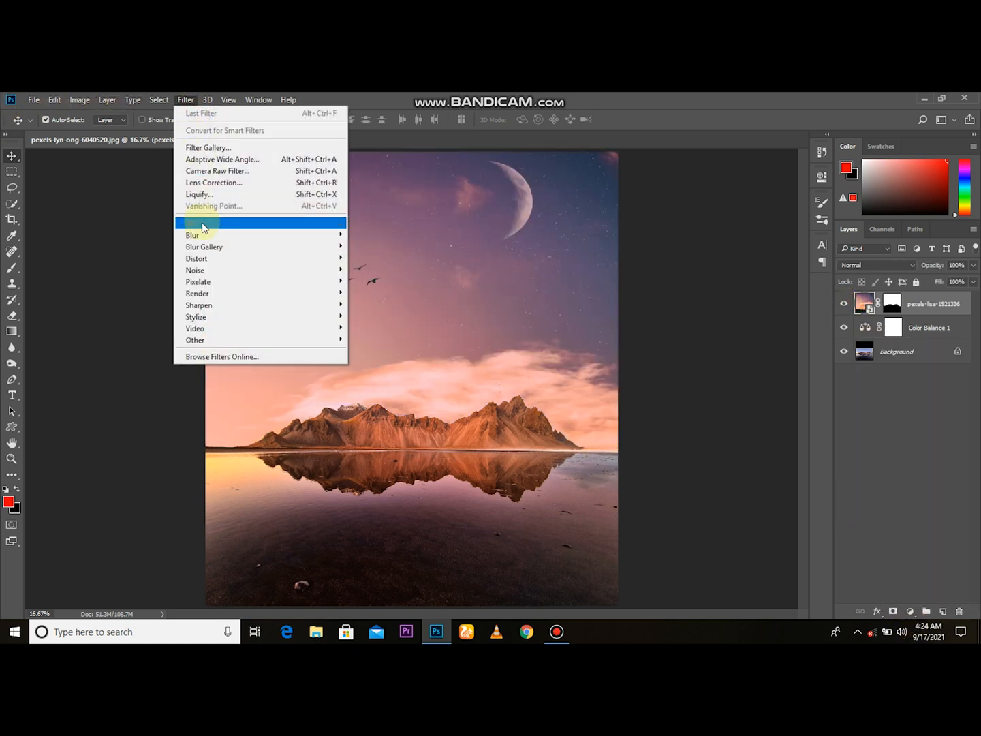
mouse_move(212, 251)
mouse_move(307, 236)
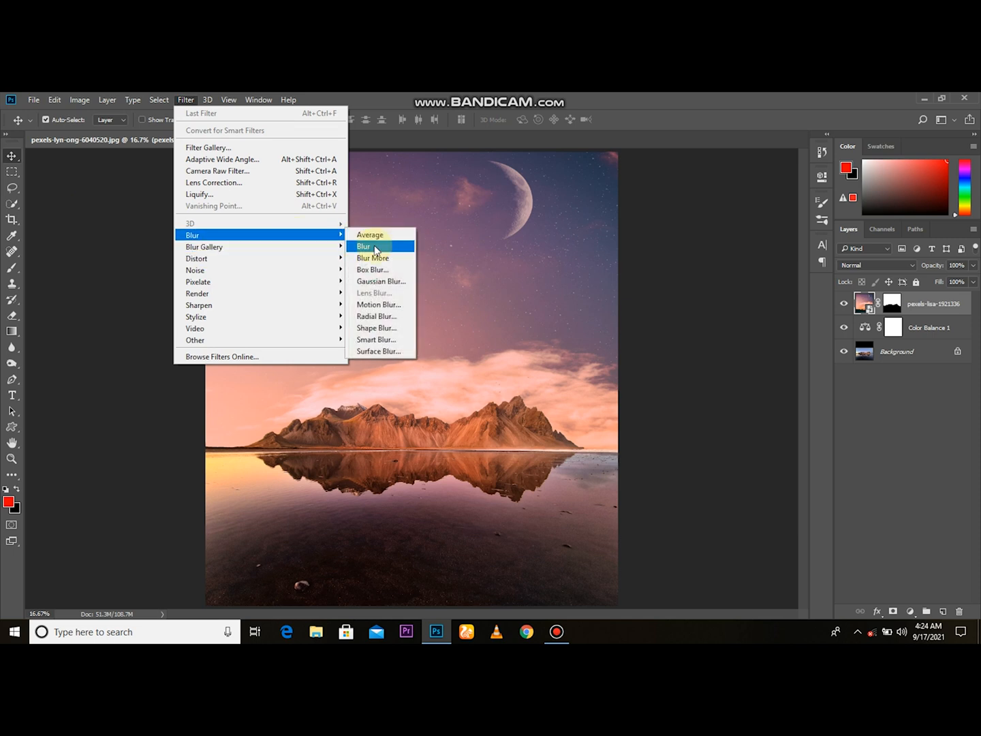
left_click(375, 280)
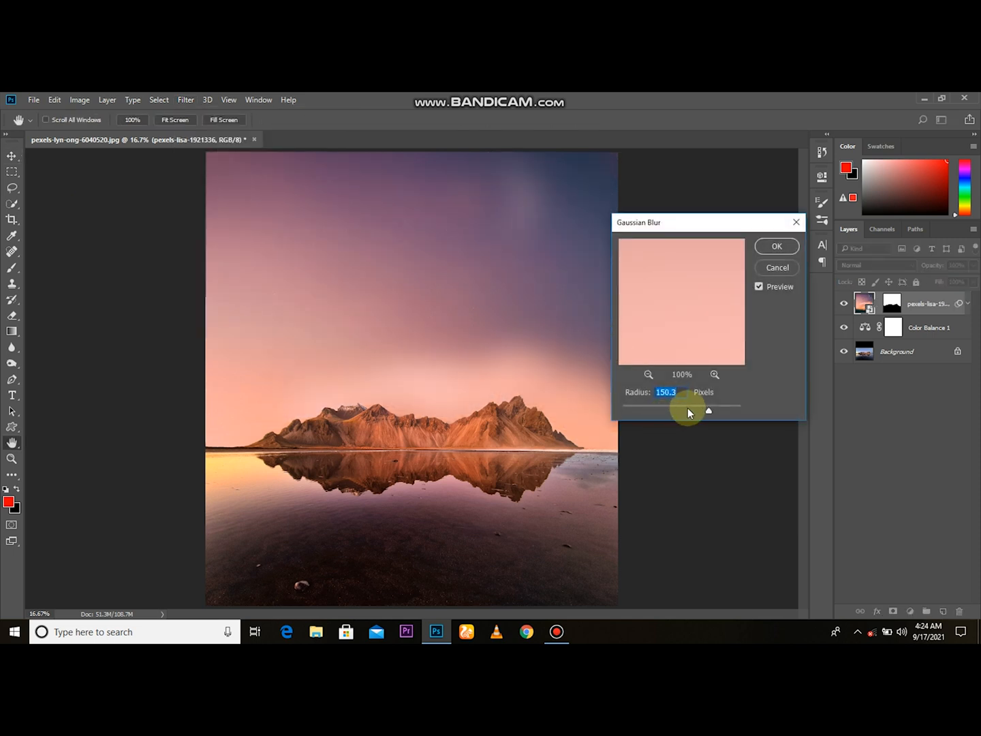
left_click_drag(672, 412, 668, 411)
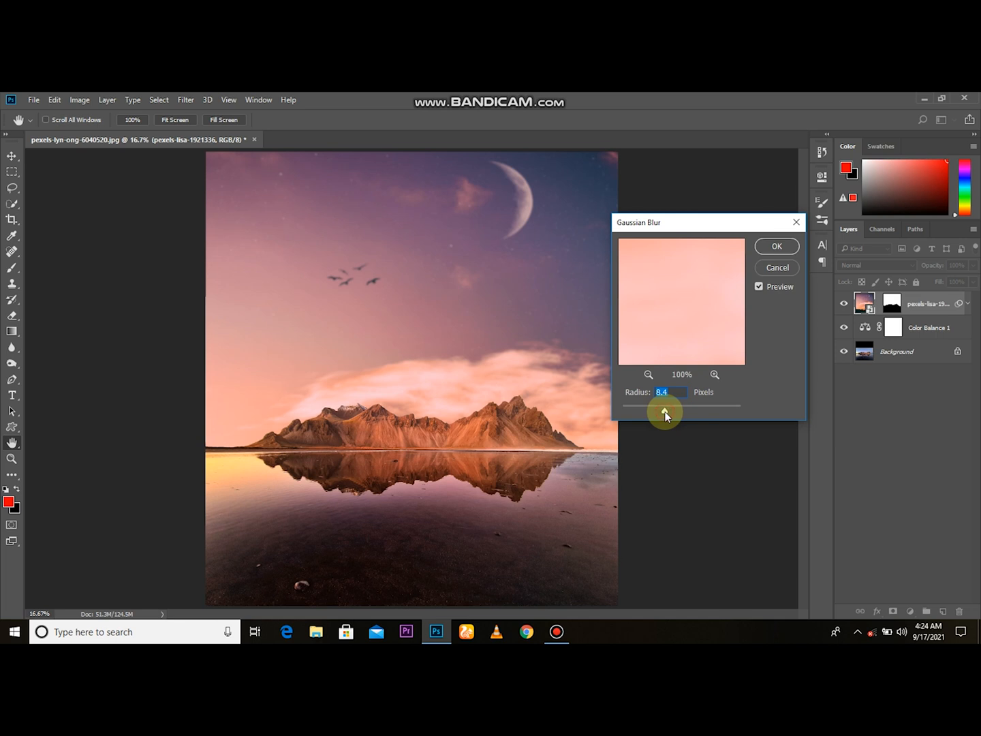
left_click_drag(654, 412, 653, 412)
left_click(777, 246)
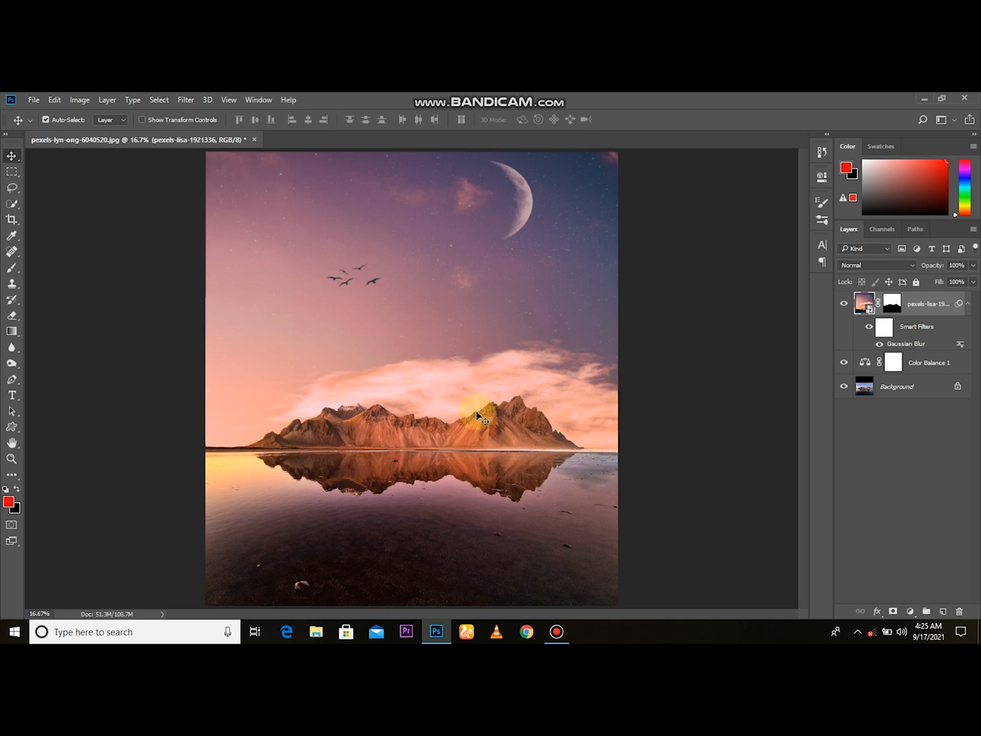
scroll(477, 413, "down", 1)
scroll(472, 407, "up", 1)
scroll(472, 407, "down", 1)
left_click(845, 304)
left_click(845, 305)
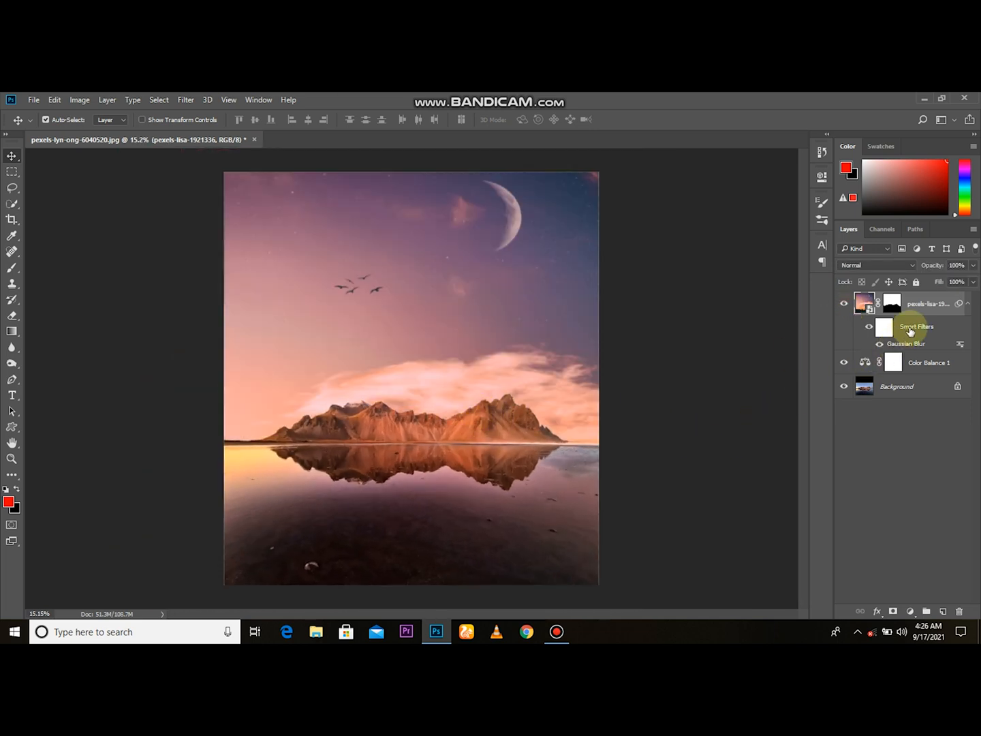
Step: Duplicate the blurred sky layer and flip the copy vertically, placed at Y 2327.50 px so its moon mirrors in the lake
left_click_drag(920, 305, 939, 611)
left_click(844, 307)
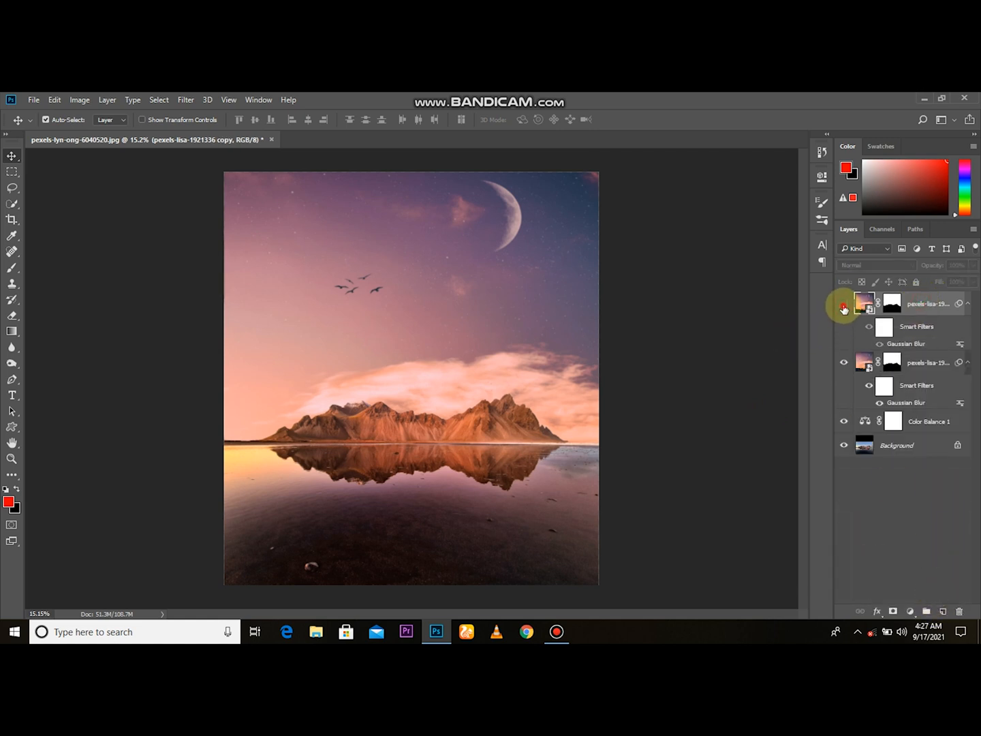
key("ctrl+t")
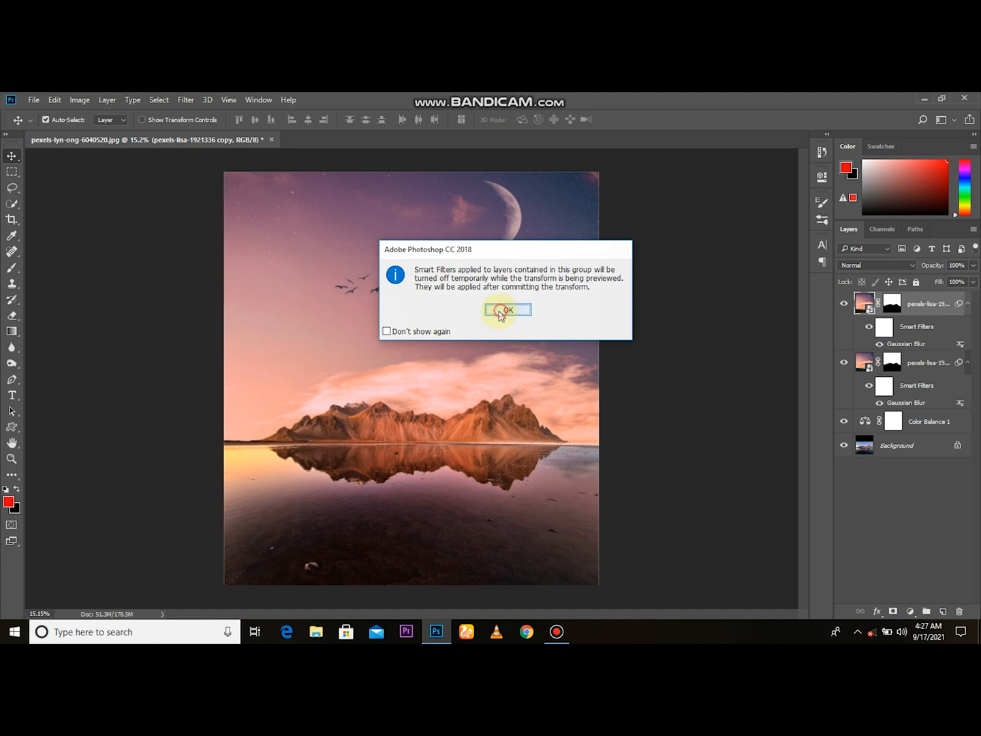
left_click(502, 313)
right_click(437, 339)
left_click(488, 537)
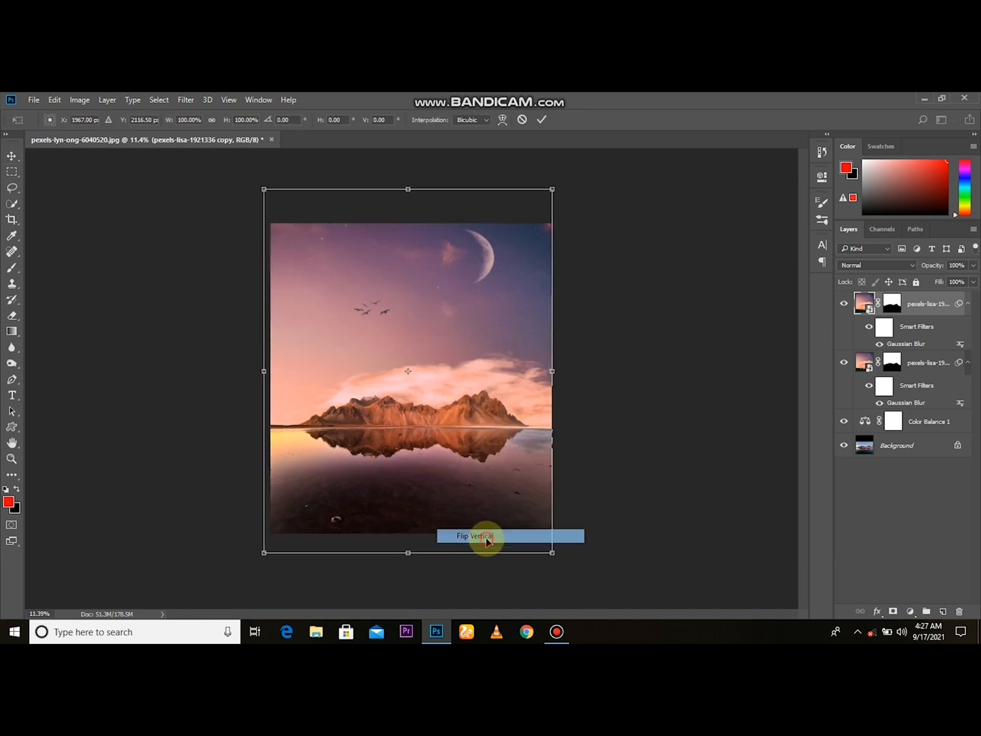
left_click_drag(480, 449, 480, 470)
left_click(541, 119)
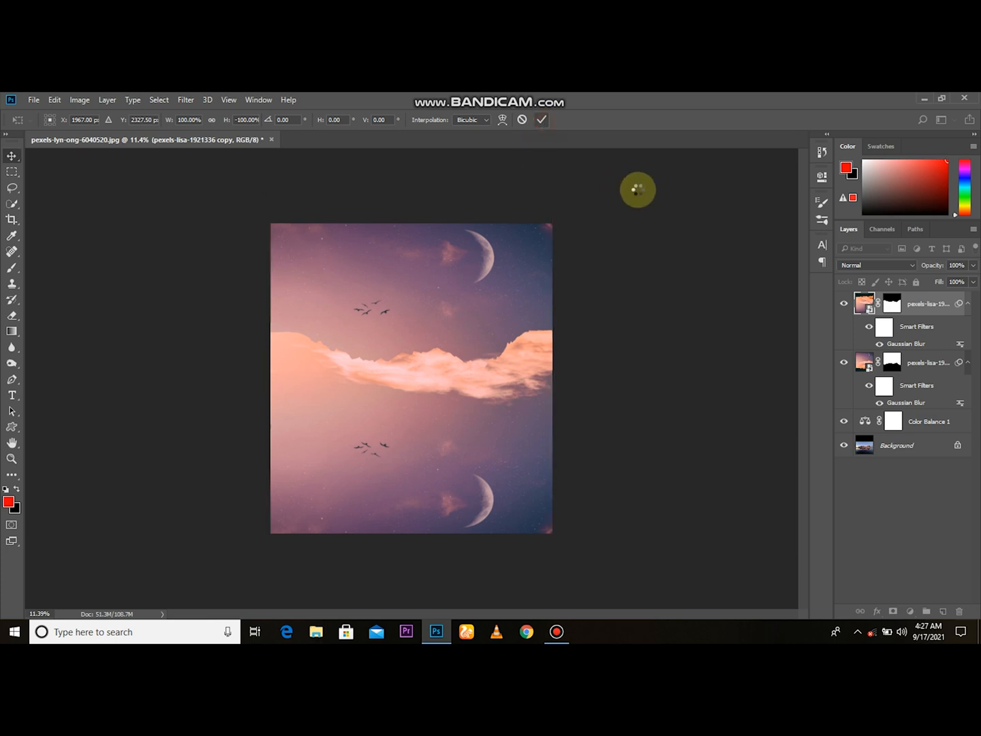
Step: Set the flipped sky copy's blend mode to Soft Light and its opacity to 80%
left_click(892, 265)
left_click(869, 394)
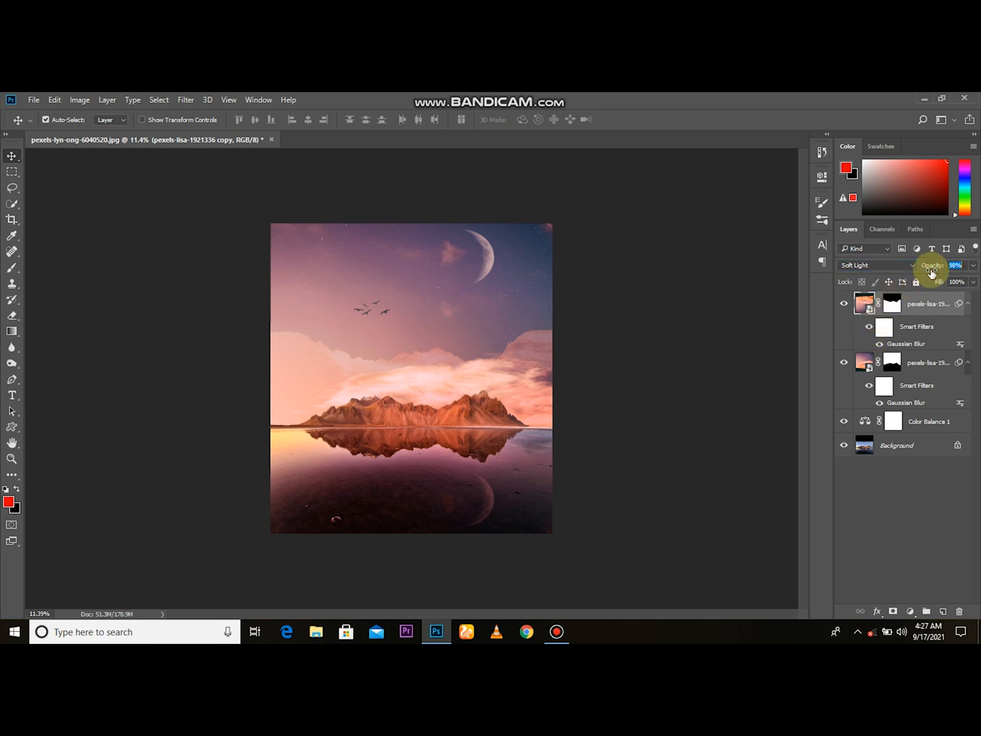
left_click_drag(920, 273, 920, 273)
key("alt")
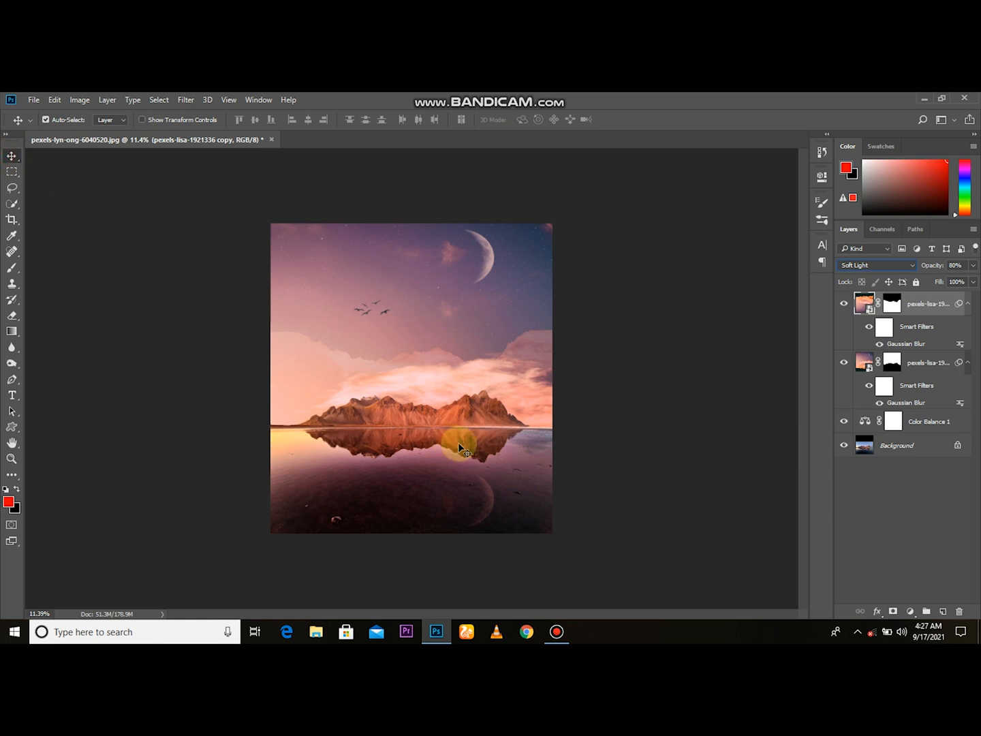
left_click(576, 447)
Step: Paint black on the flipped copy's layer mask with a 1400 px brush to remove its overlap across the upper sky and clouds
scroll(470, 446, "up", 3)
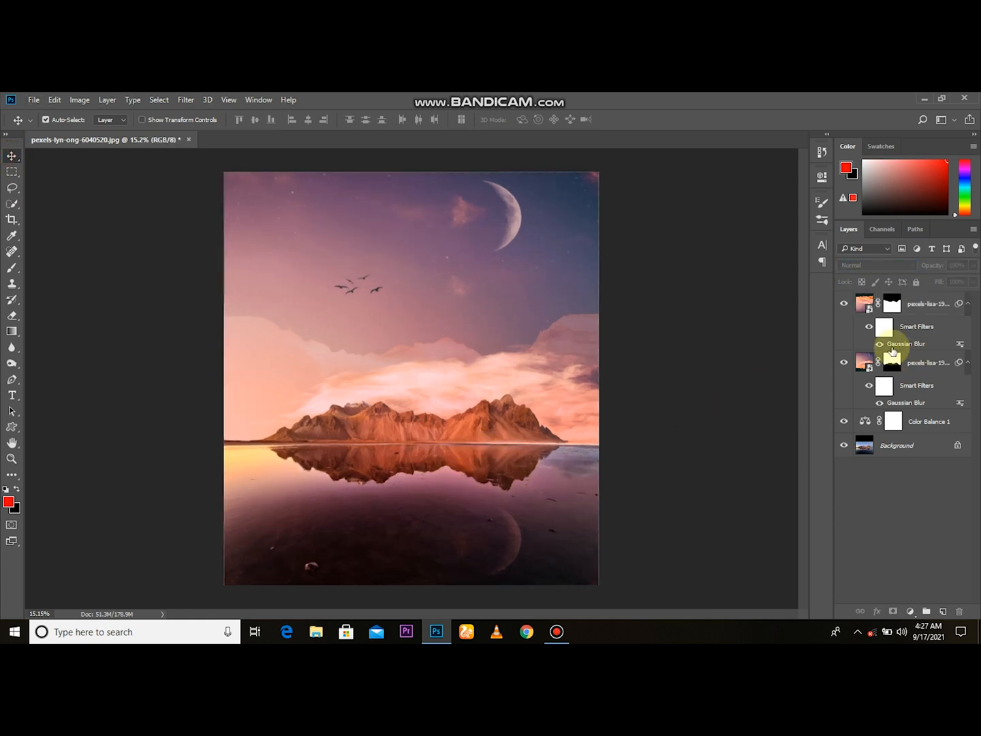
left_click(887, 300)
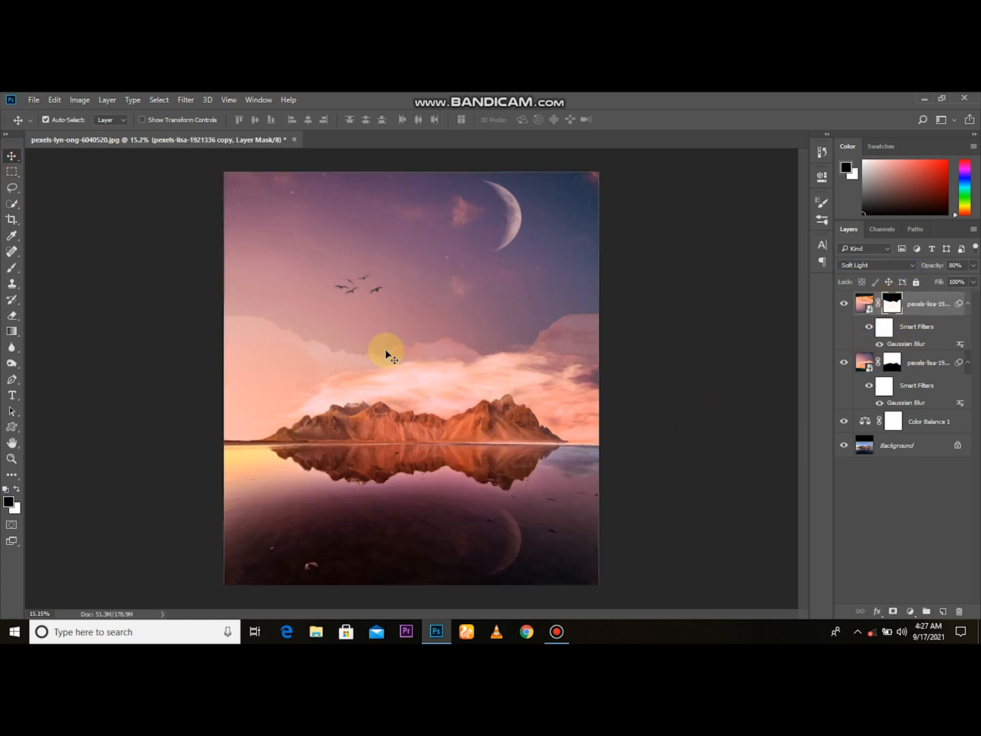
left_click(11, 267)
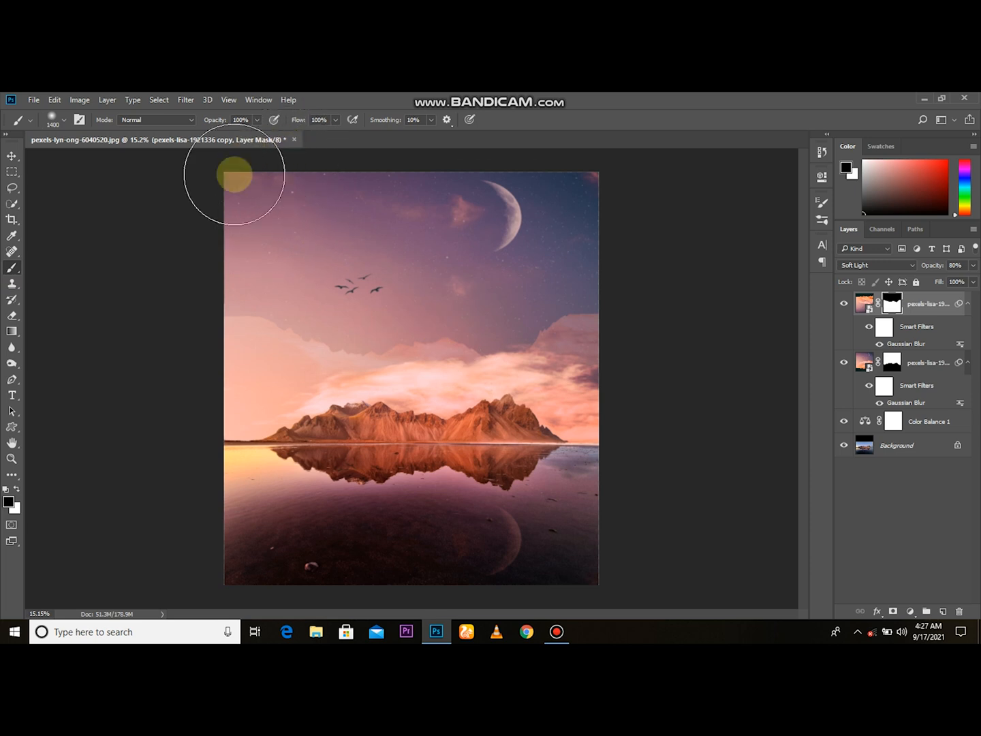
left_click_drag(588, 383, 263, 383)
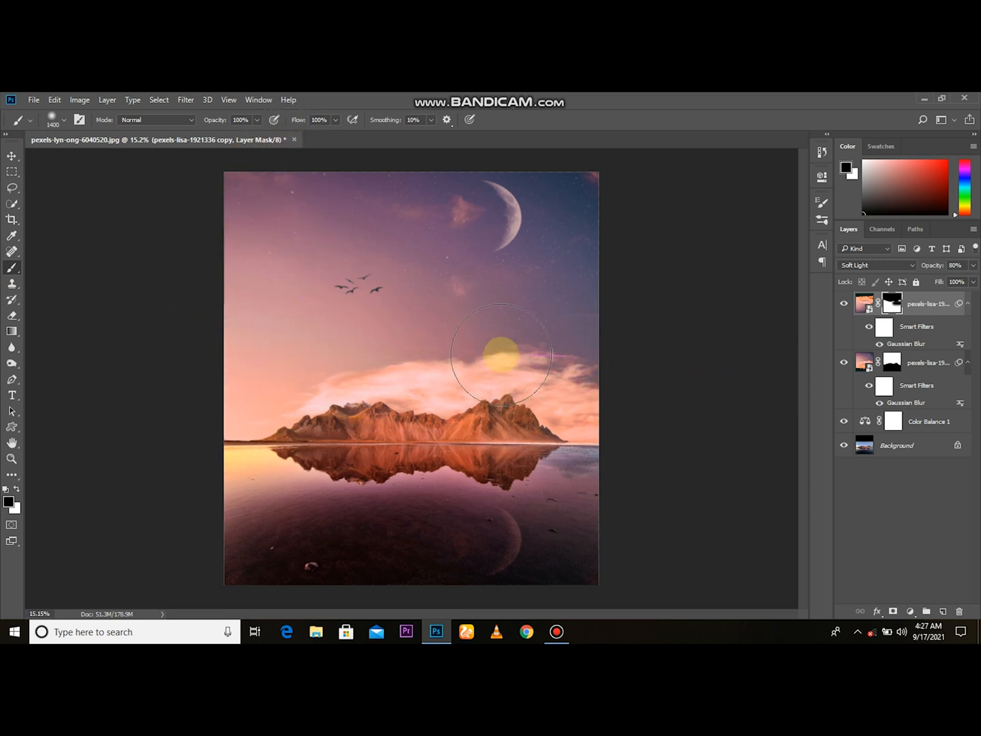
mouse_move(501, 295)
left_mouse_down()
mouse_move(383, 304)
mouse_move(416, 320)
left_mouse_up()
left_click_drag(482, 327, 526, 300)
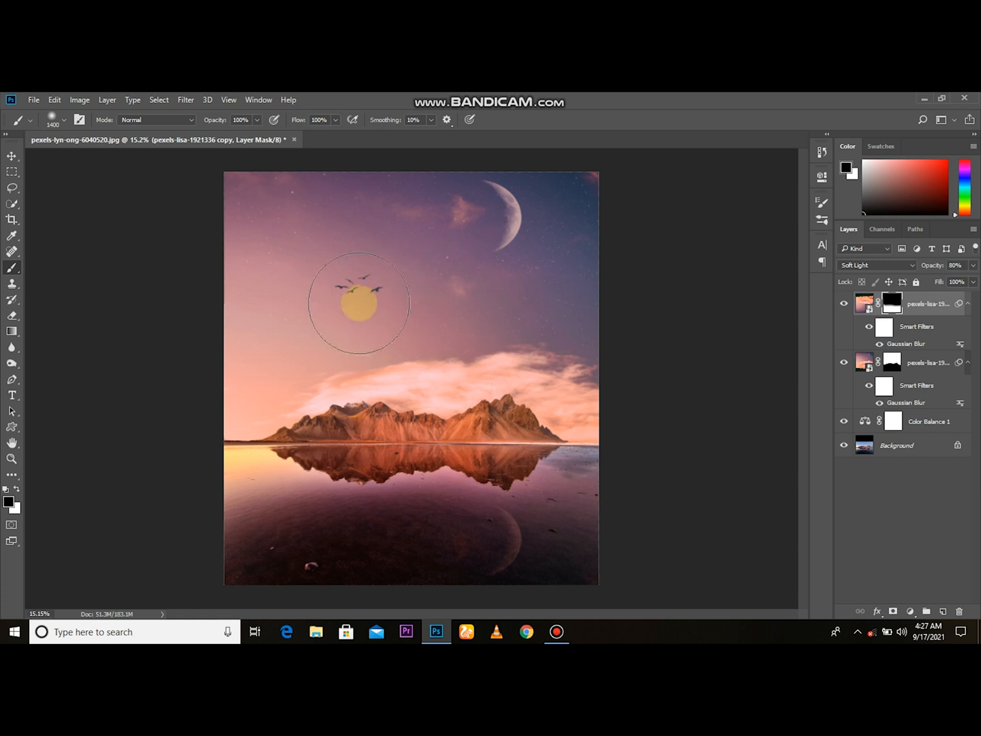
left_click_drag(598, 199, 342, 236)
left_click_drag(402, 259, 329, 278)
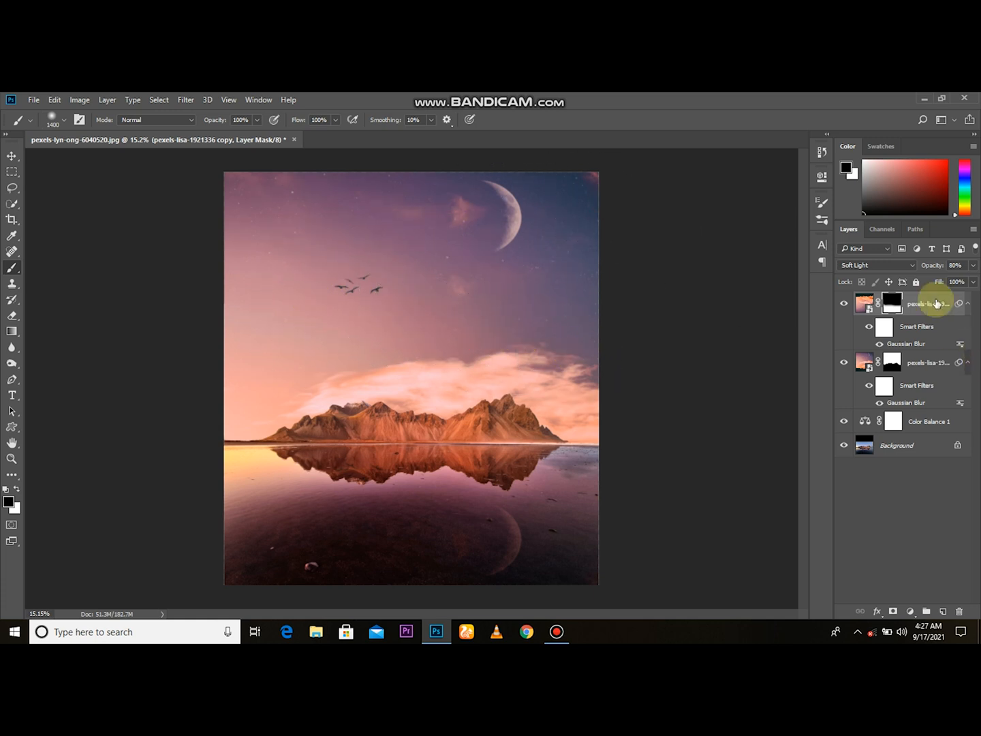
left_click(843, 304)
left_click(843, 304)
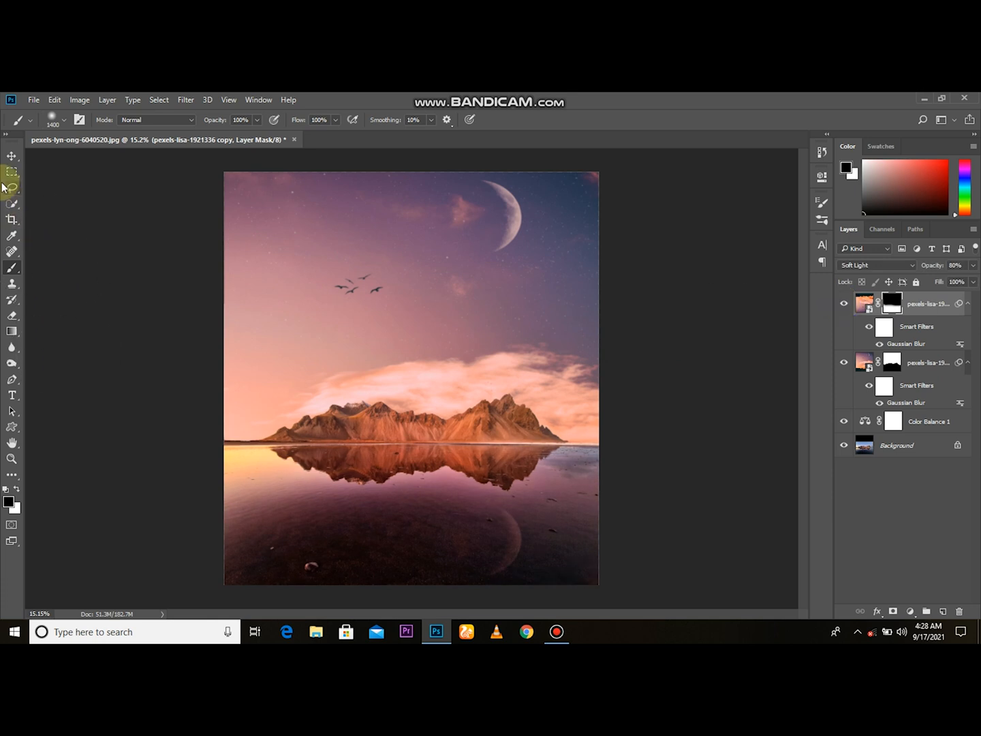
Step: Nudge the reflected sky copy slightly lower in the lake and compare the image with that layer hidden and shown
key("v")
mouse_move(390, 554)
left_mouse_down()
mouse_move(397, 545)
mouse_move(408, 629)
mouse_move(413, 564)
mouse_move(395, 552)
left_mouse_up()
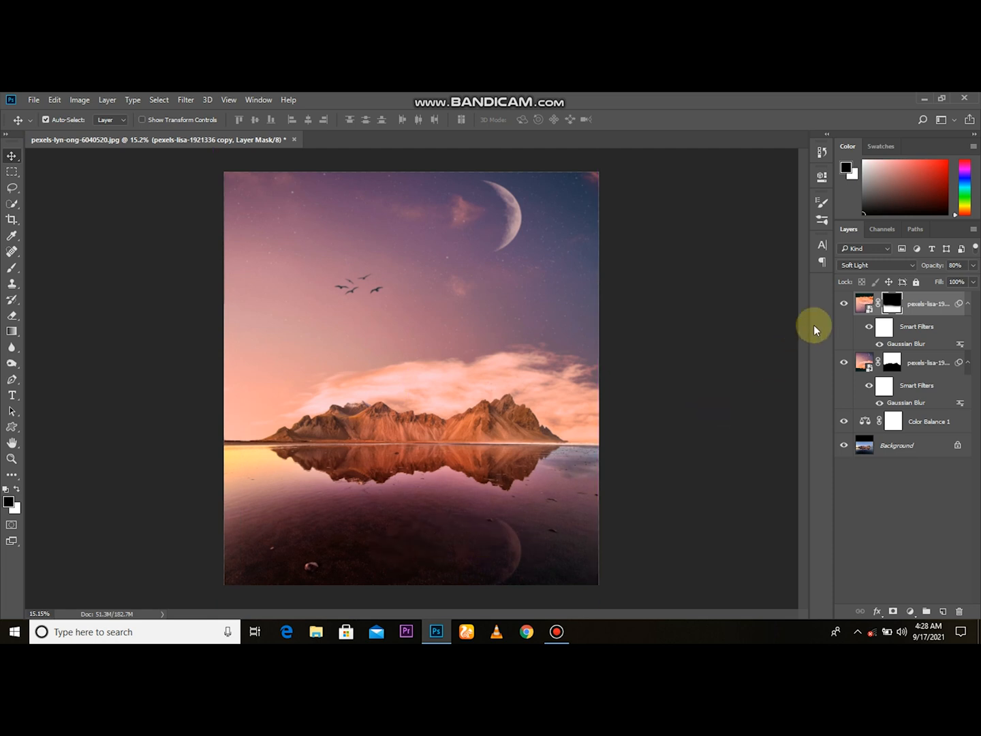
left_click(844, 303)
left_click(843, 303)
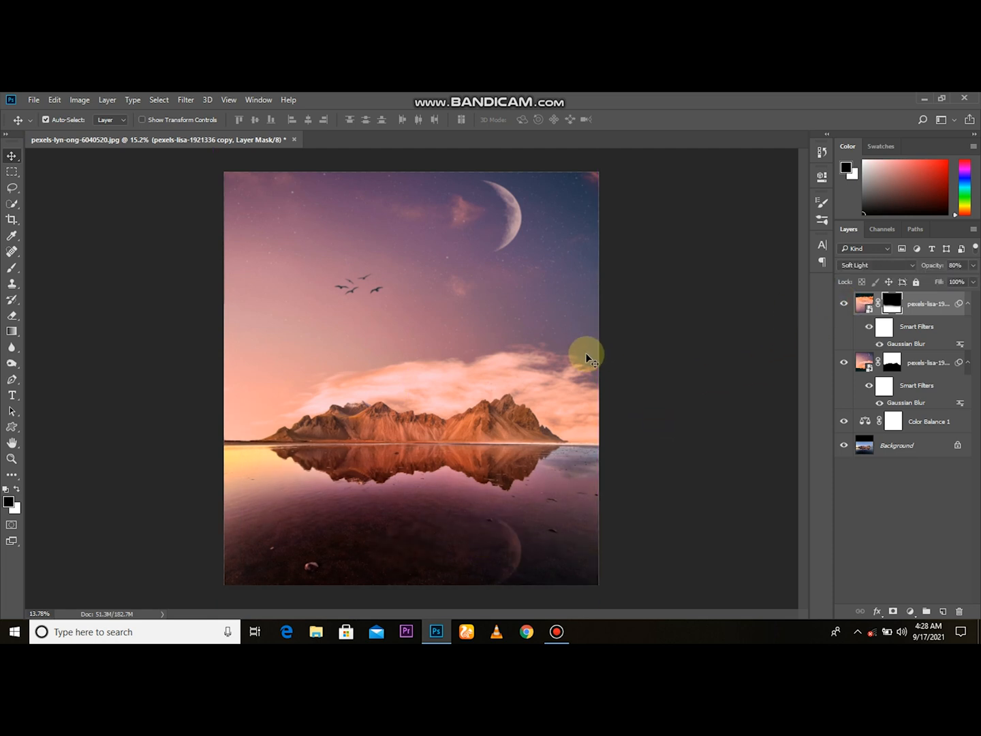
scroll(588, 356, "down", 6)
scroll(587, 355, "up", 7)
scroll(588, 356, "down", 2)
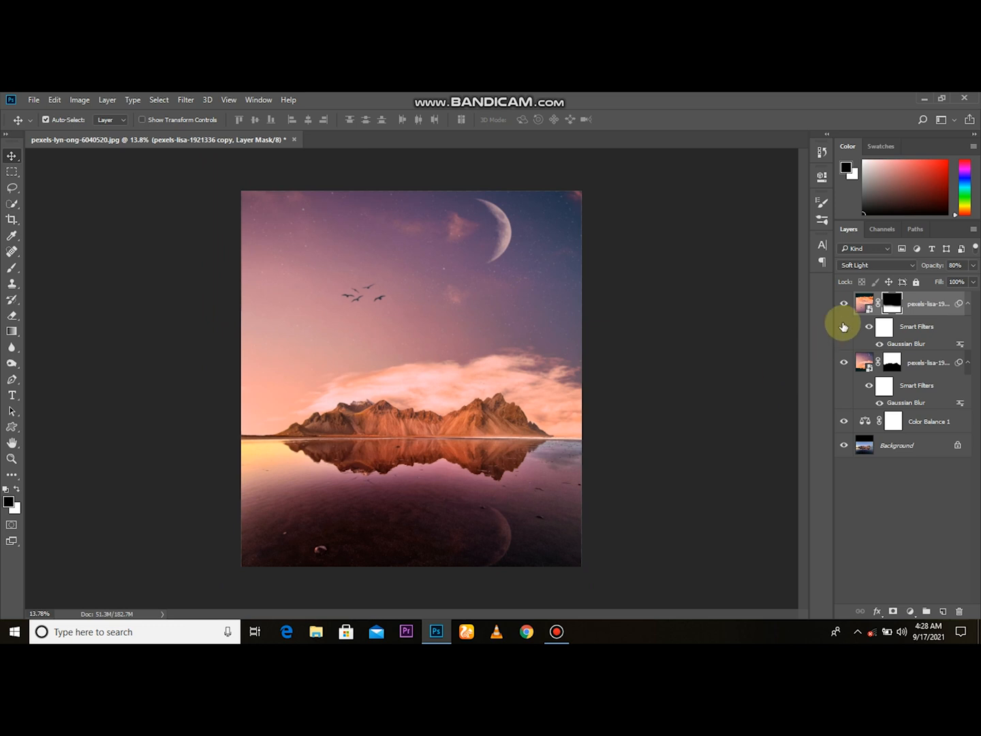
left_click(843, 305)
left_click(843, 305)
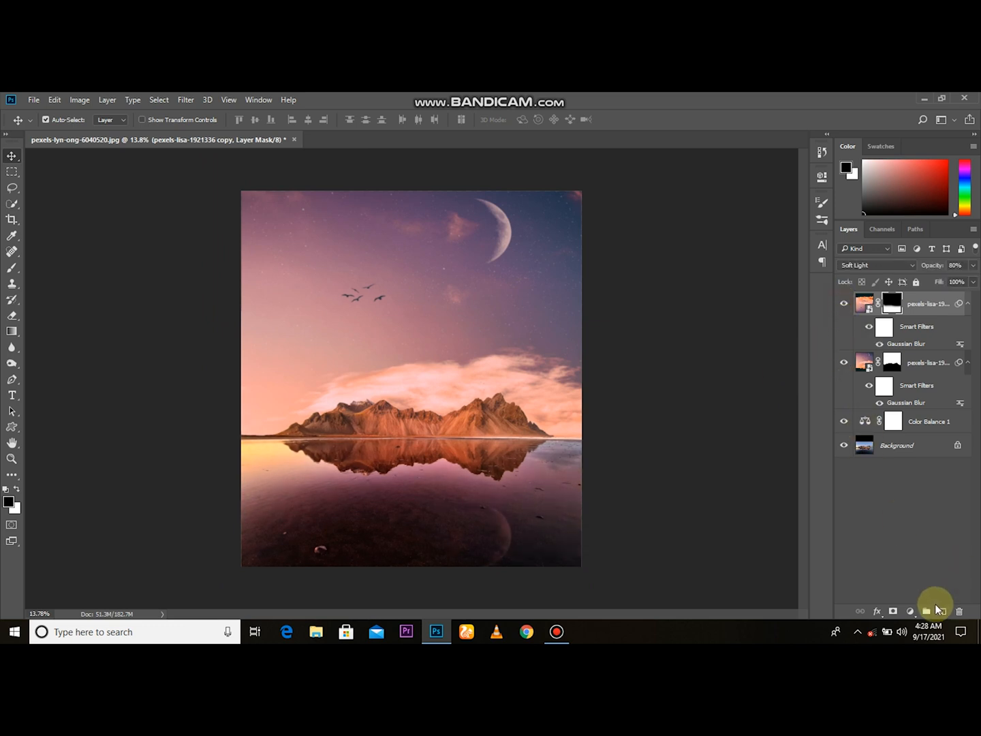
Step: Add a Levels adjustment above all layers and set its black input level to 8
left_click(910, 611)
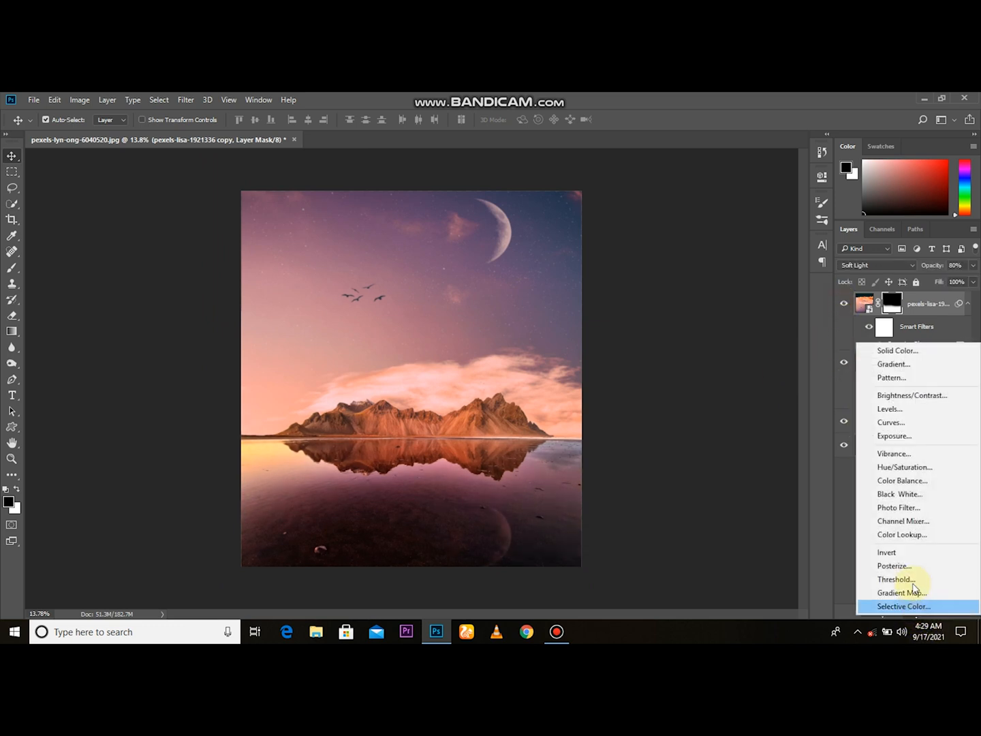
left_click(889, 409)
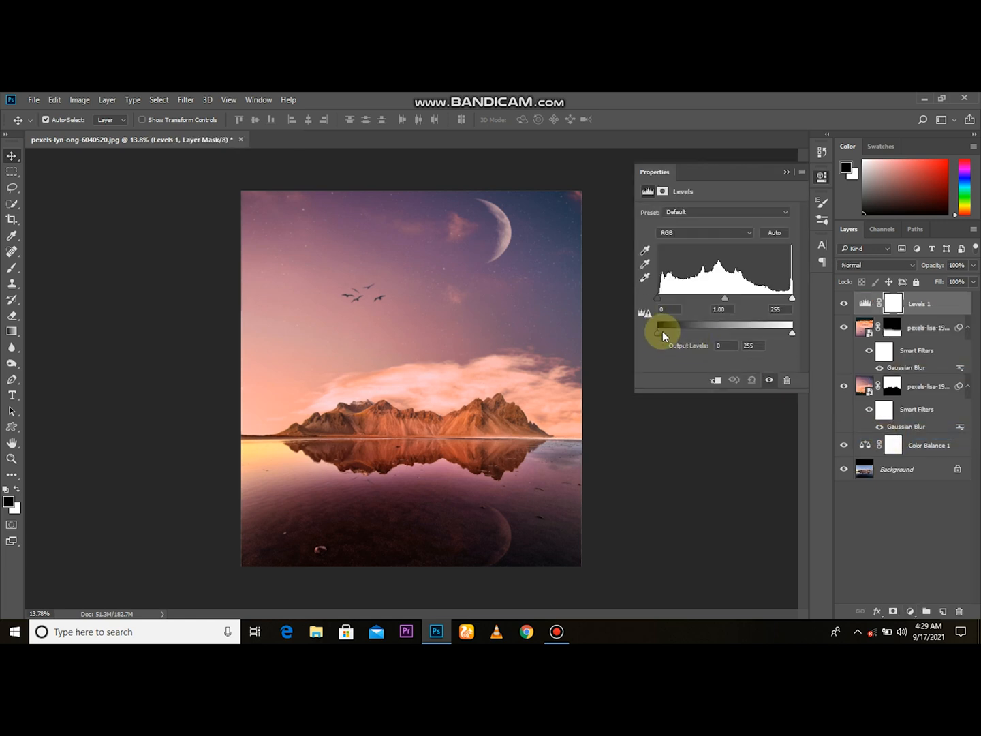
left_click_drag(663, 299, 659, 298)
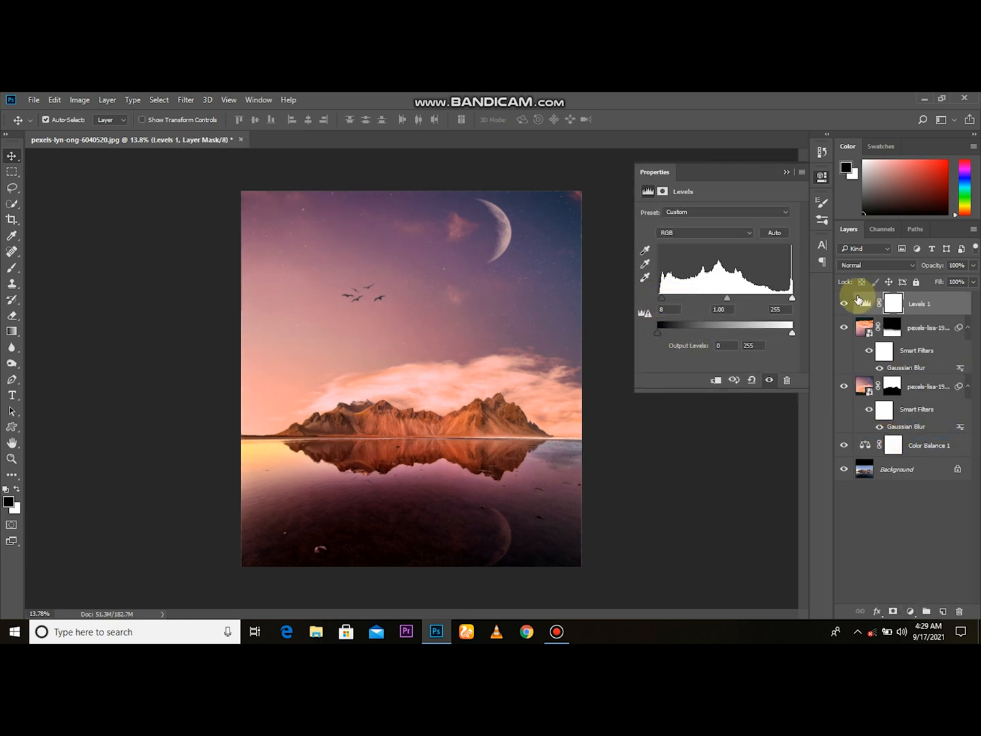
left_click(787, 172)
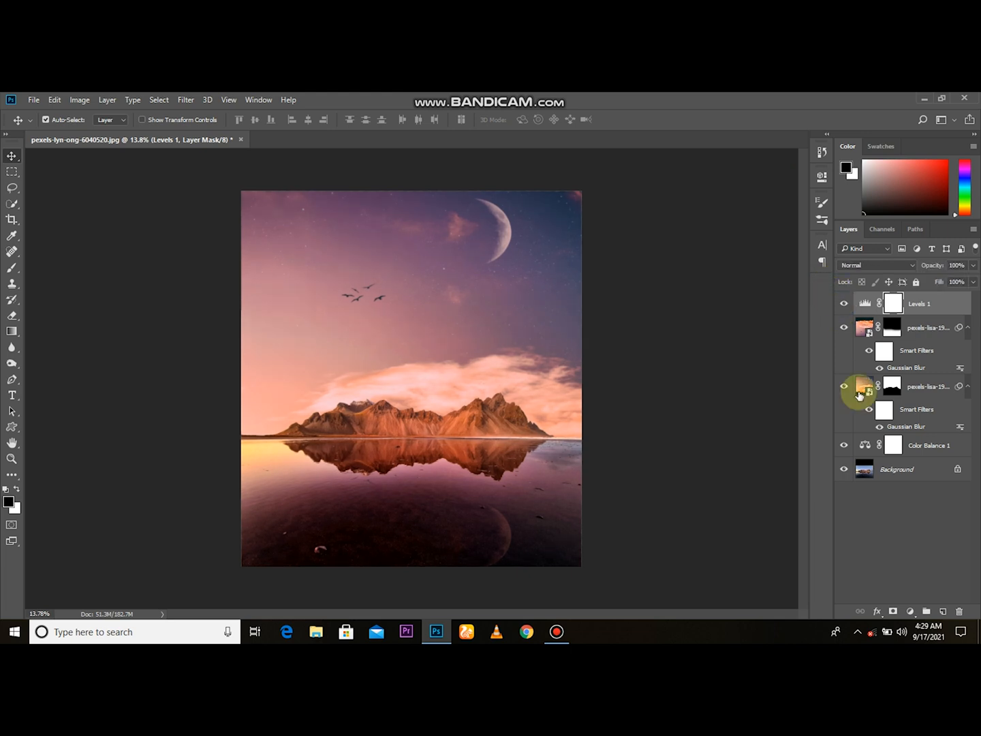
Step: Add a Curves adjustment above the Levels layer with a slightly raised highlight point and a shadow point for subtle contrast
left_click(910, 611)
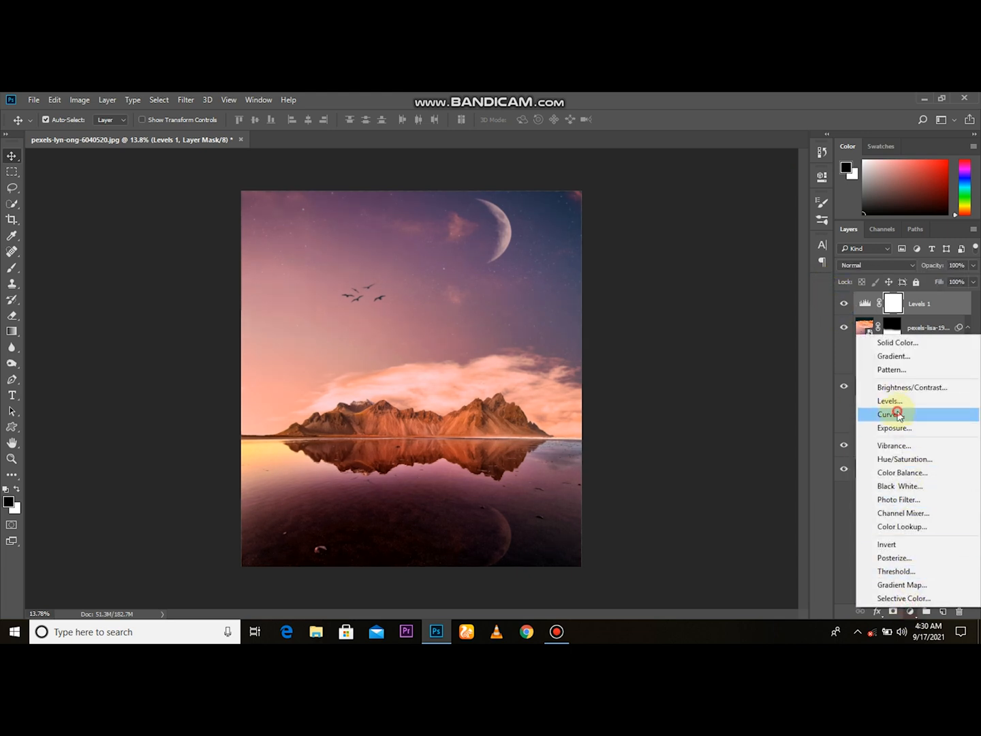
left_click(889, 414)
left_click(756, 269)
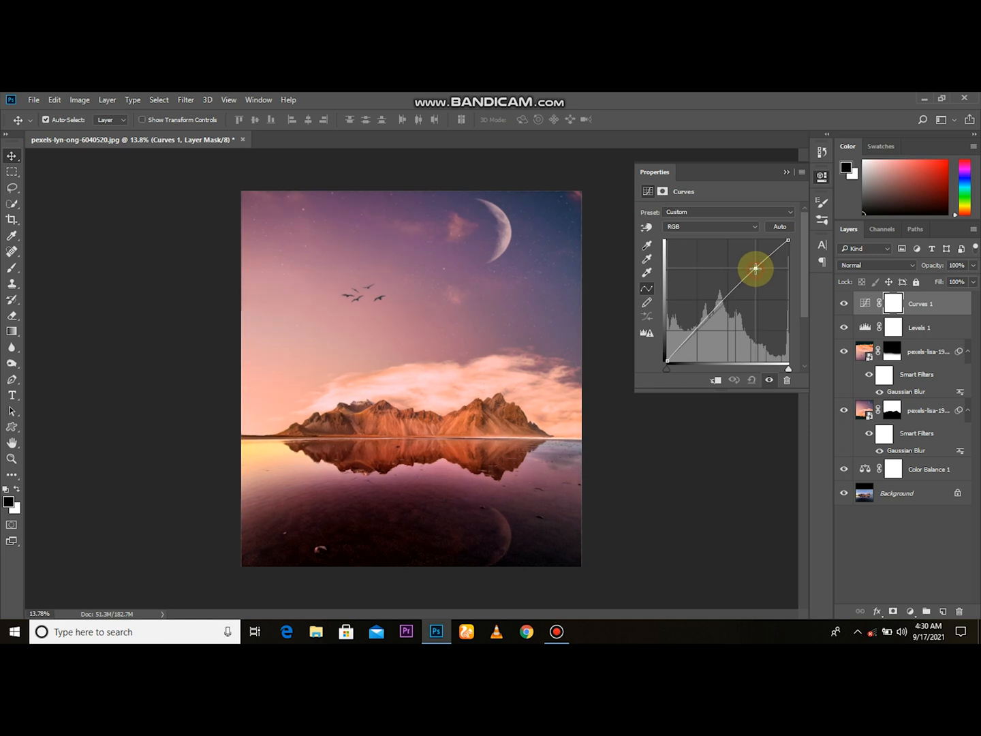
left_click(695, 333)
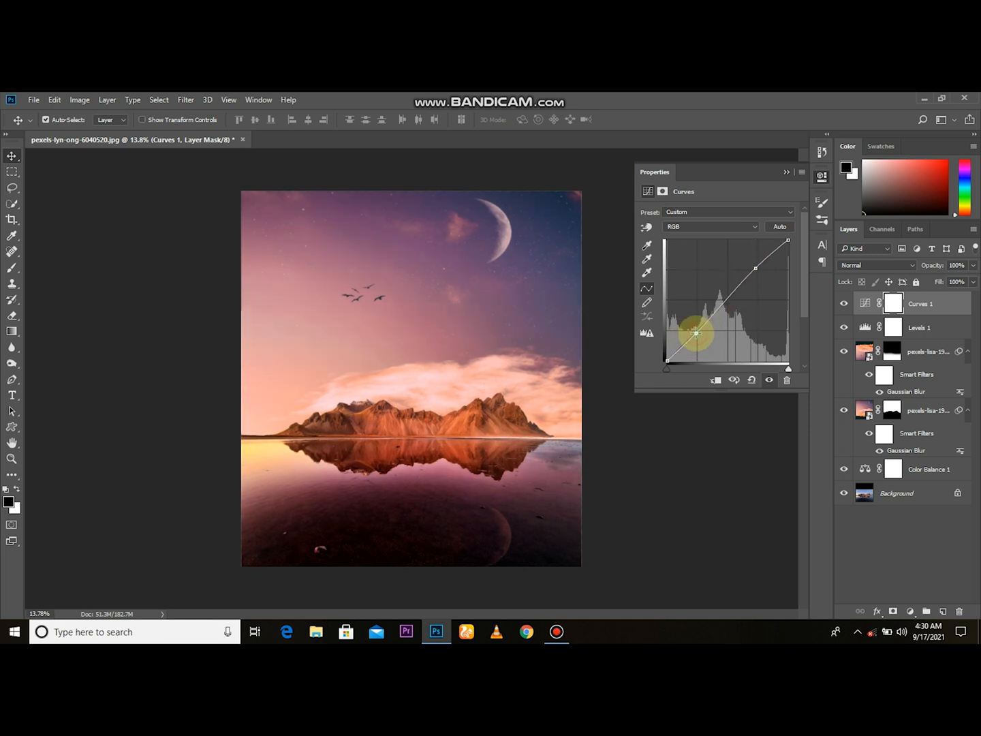
left_click(789, 172)
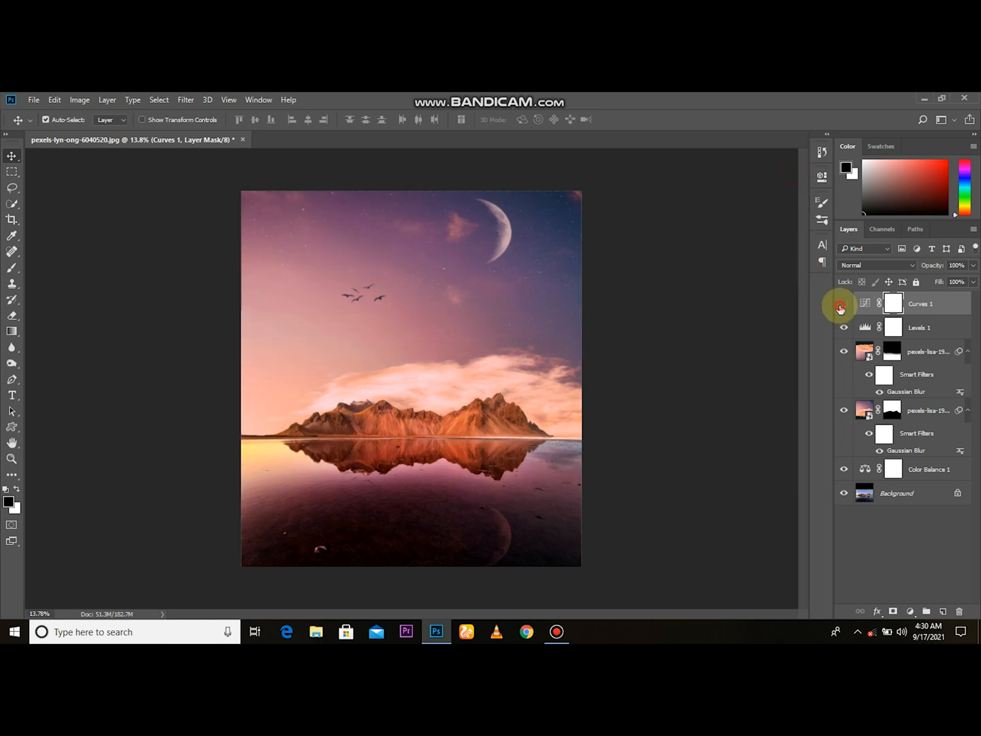
Step: Add a second Curves adjustment and lower its white point to about a quarter of full output to darken the whole image
left_click(916, 612)
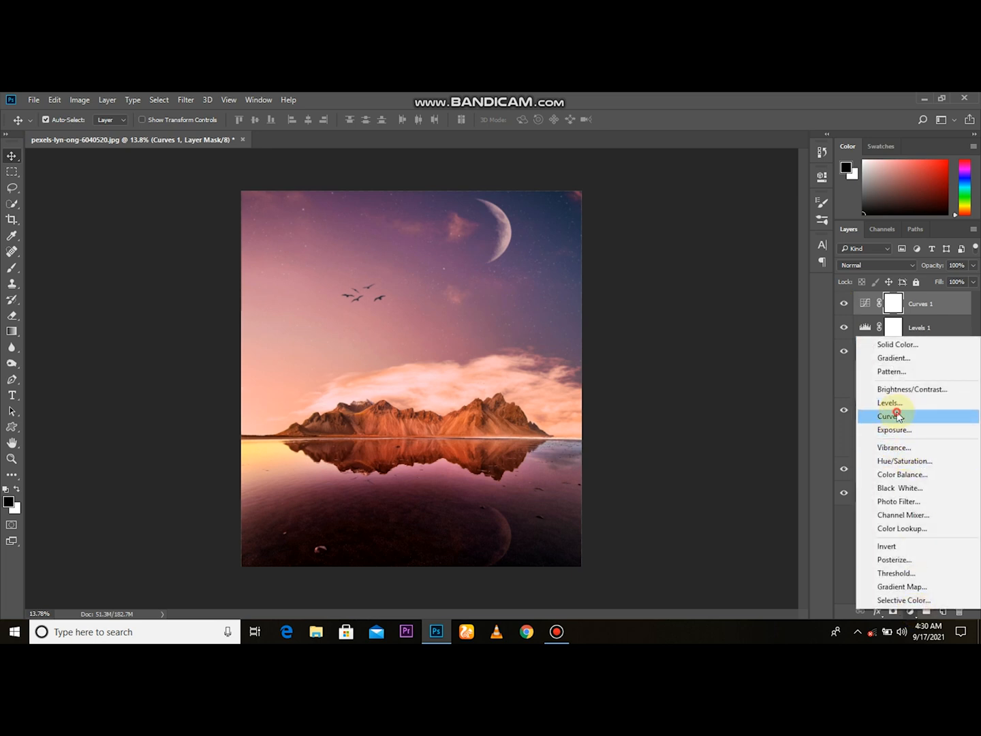
left_click(898, 417)
left_click_drag(788, 241, 797, 329)
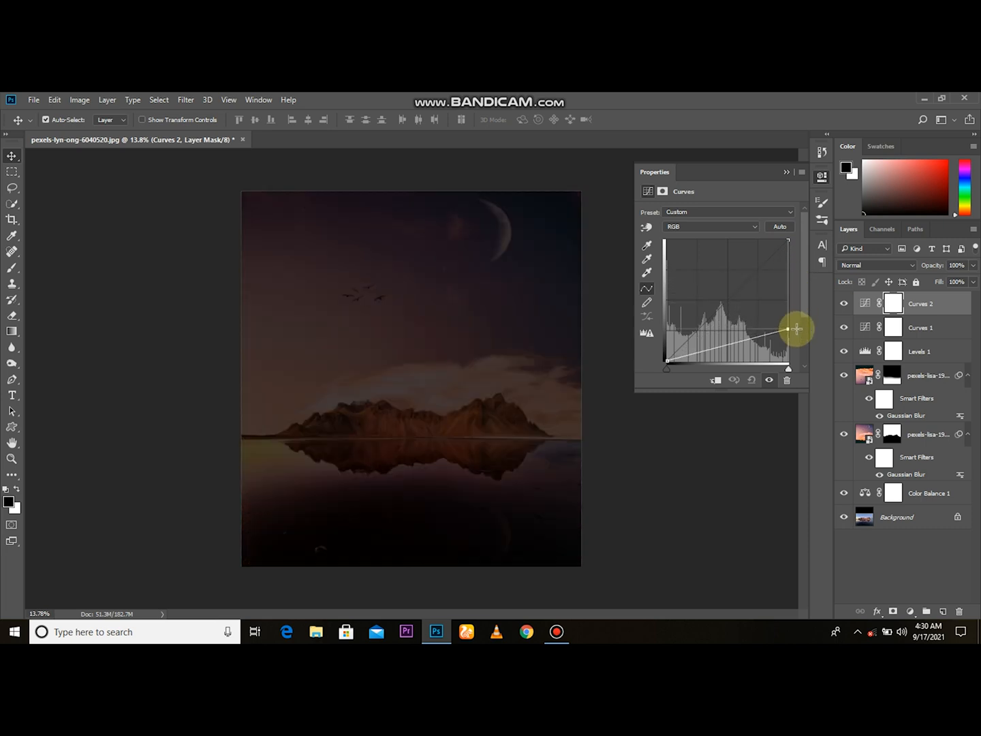
left_click(788, 172)
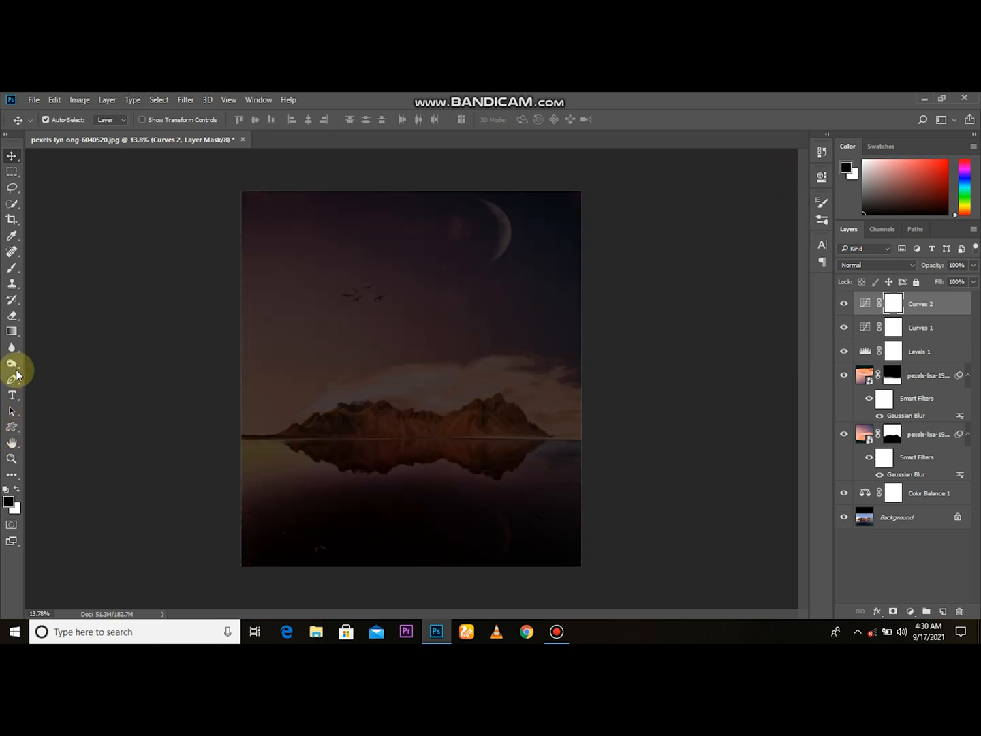
Step: Paint black with a much larger brush over the centre of the Curves 2 mask, keeping the darkening only around the image edges
left_click(13, 269)
key("bracketright")
key("bracketright")
key("bracketright")
key("bracketright")
key("bracketright")
key("bracketright")
key("bracketright")
key("bracketright")
key("bracketright")
key("bracketright")
key("bracketright")
mouse_move(130, 396)
left_mouse_down()
mouse_move(350, 272)
mouse_move(235, 274)
mouse_move(333, 357)
mouse_move(458, 390)
mouse_move(311, 477)
mouse_move(165, 491)
mouse_move(449, 468)
mouse_move(103, 430)
mouse_move(51, 311)
mouse_move(439, 219)
mouse_move(377, 453)
mouse_move(248, 456)
mouse_move(392, 492)
mouse_move(116, 433)
mouse_move(263, 233)
mouse_move(520, 377)
mouse_move(385, 413)
mouse_move(472, 449)
mouse_move(269, 455)
mouse_move(401, 471)
mouse_move(196, 471)
mouse_move(313, 538)
mouse_move(466, 344)
mouse_move(390, 384)
mouse_move(441, 486)
mouse_move(263, 548)
mouse_move(377, 536)
mouse_move(334, 346)
mouse_move(2, 158)
left_mouse_up()
left_click(5, 157)
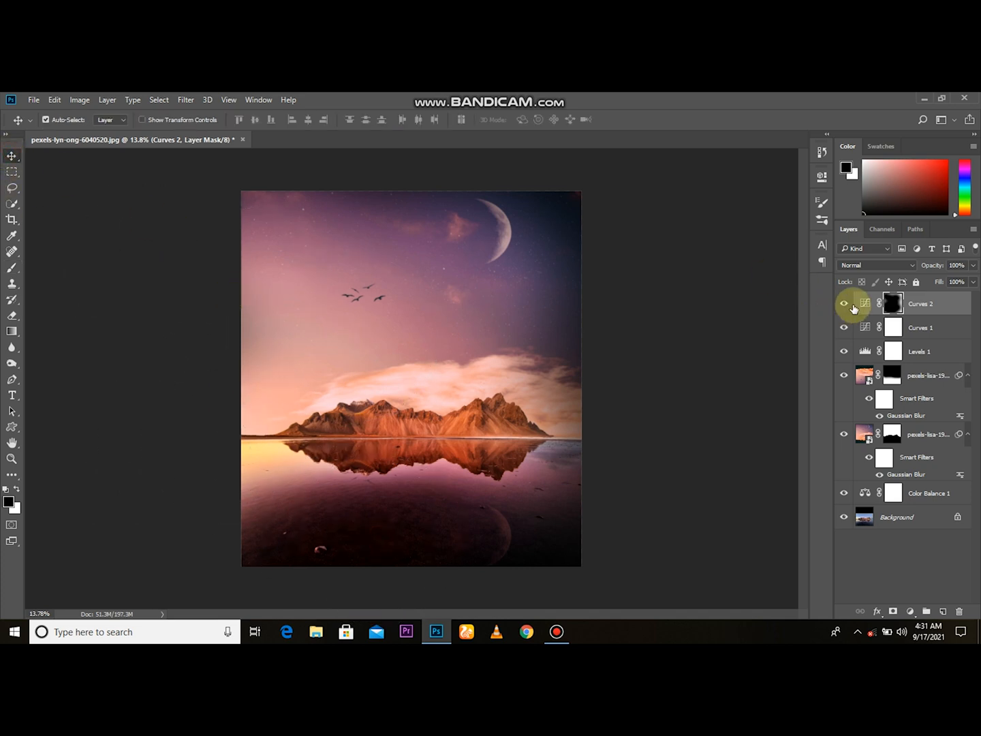
Step: Lower the Curves 2 layer's opacity to 59% and compare the image with the edge darkening hidden and shown
left_click(838, 304)
left_click(838, 304)
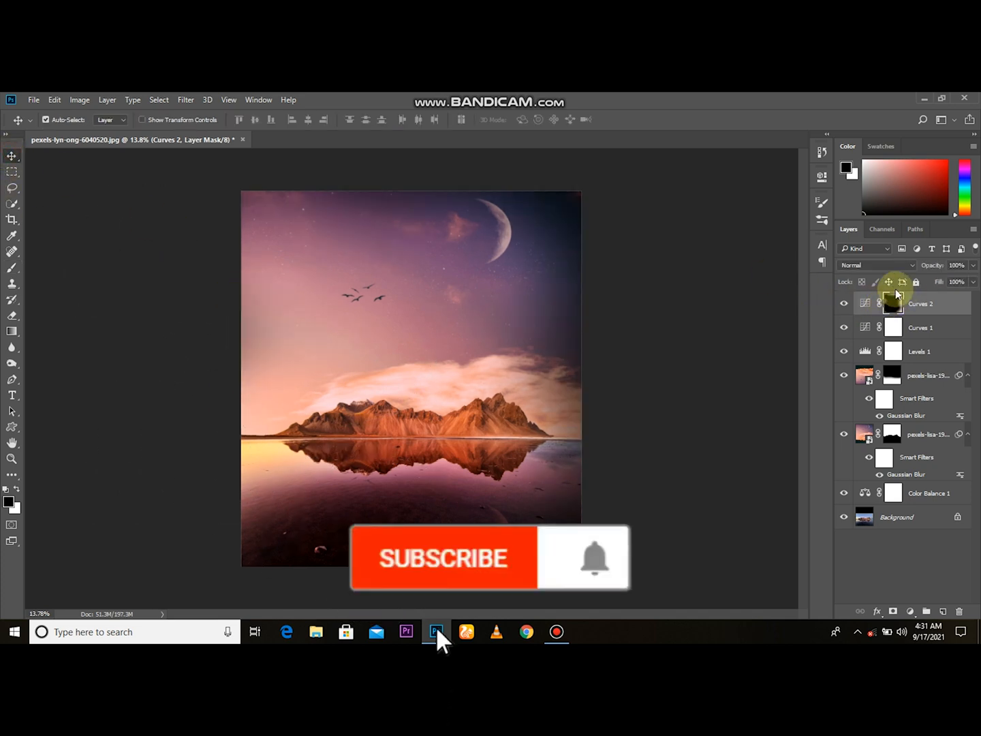
left_click_drag(931, 271, 898, 273)
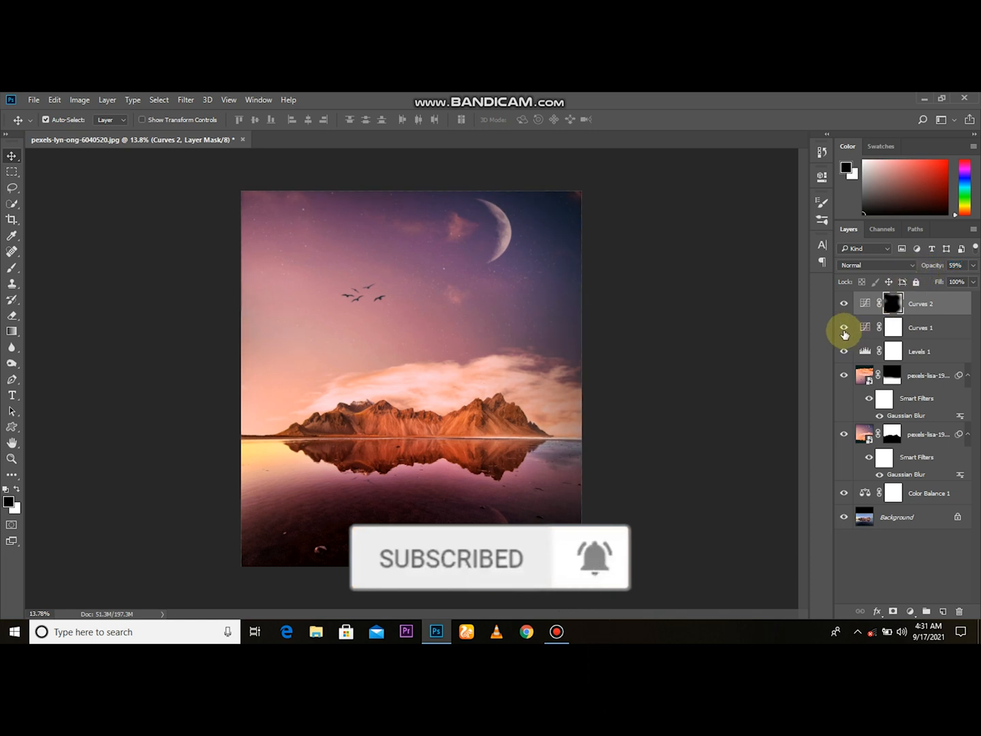
left_click(844, 306)
left_click(843, 306)
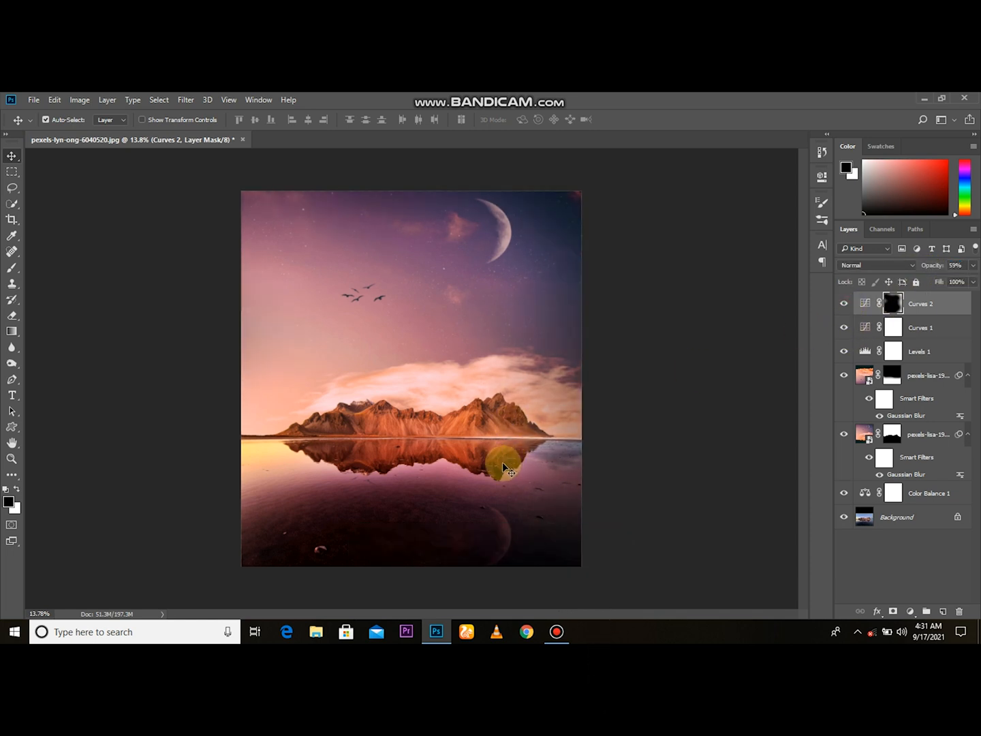
scroll(502, 456, "down", 6)
scroll(502, 456, "up", 7)
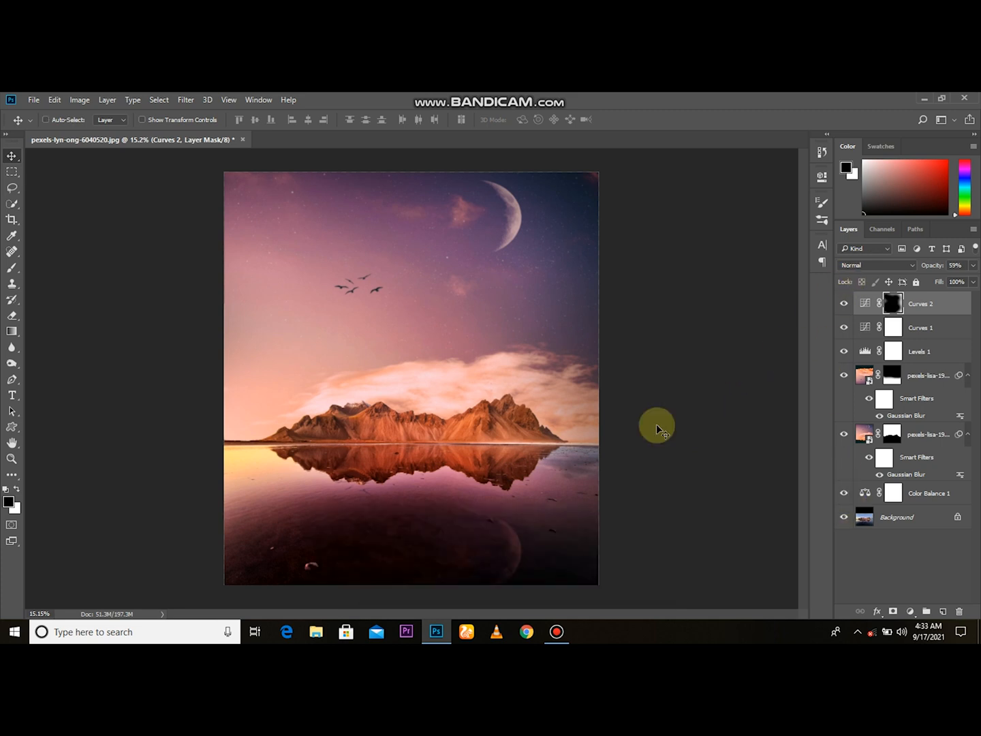
Step: Stamp all visible layers into a new top layer and set its Camera Raw Filter temperature to -5 and tint to +9
left_click(732, 402)
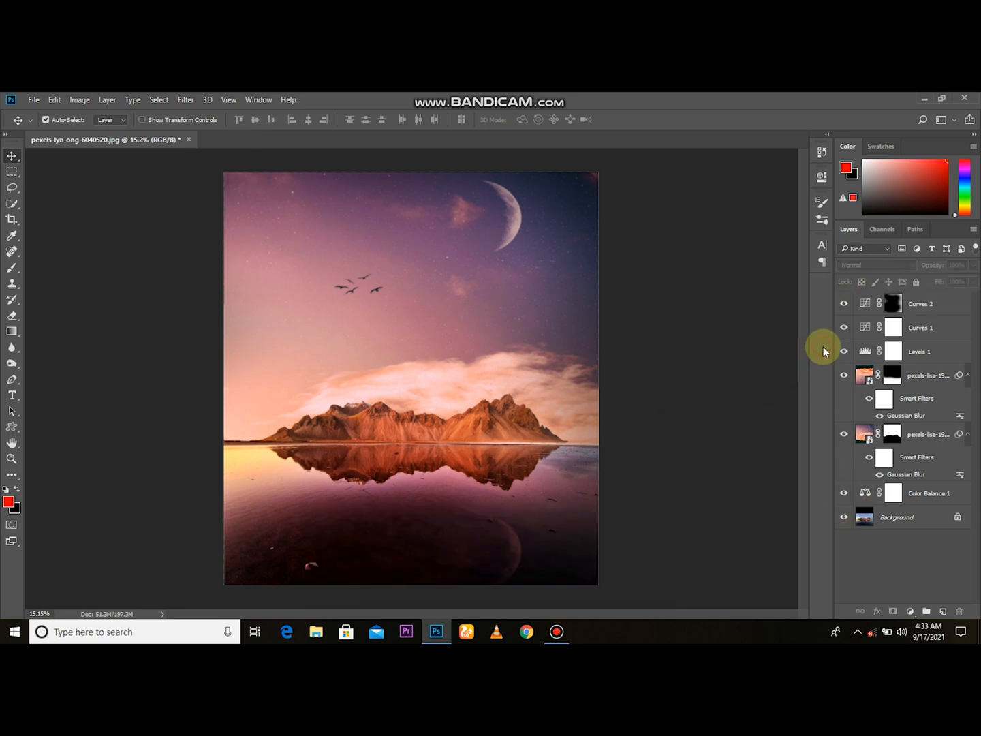
key("ctrl+alt+shift+e")
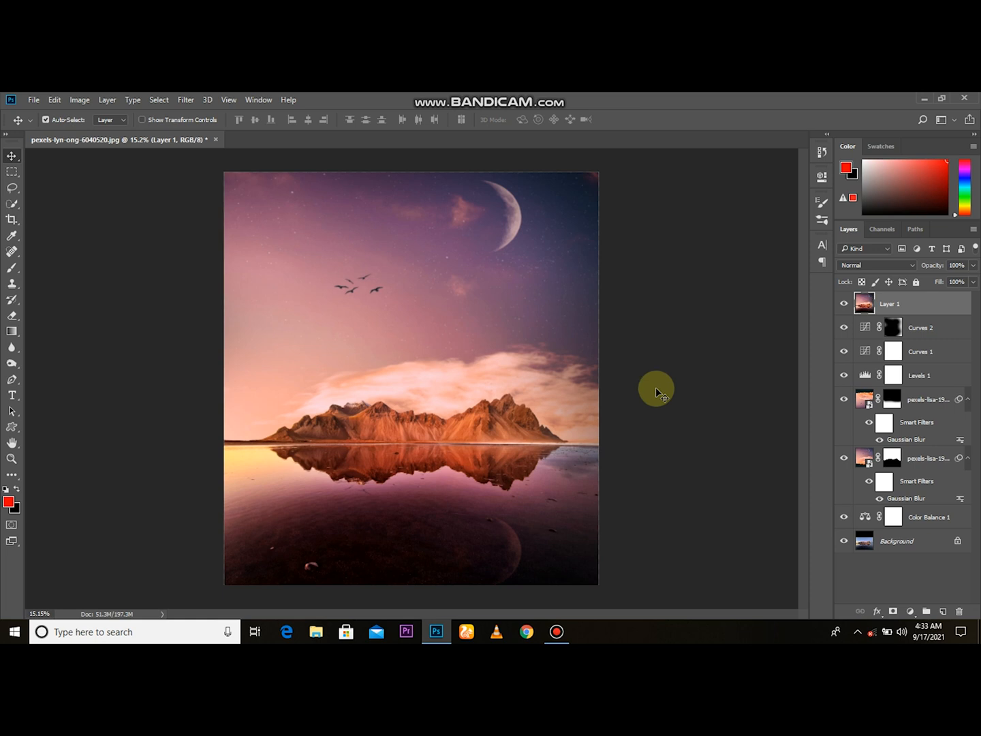
left_click(188, 101)
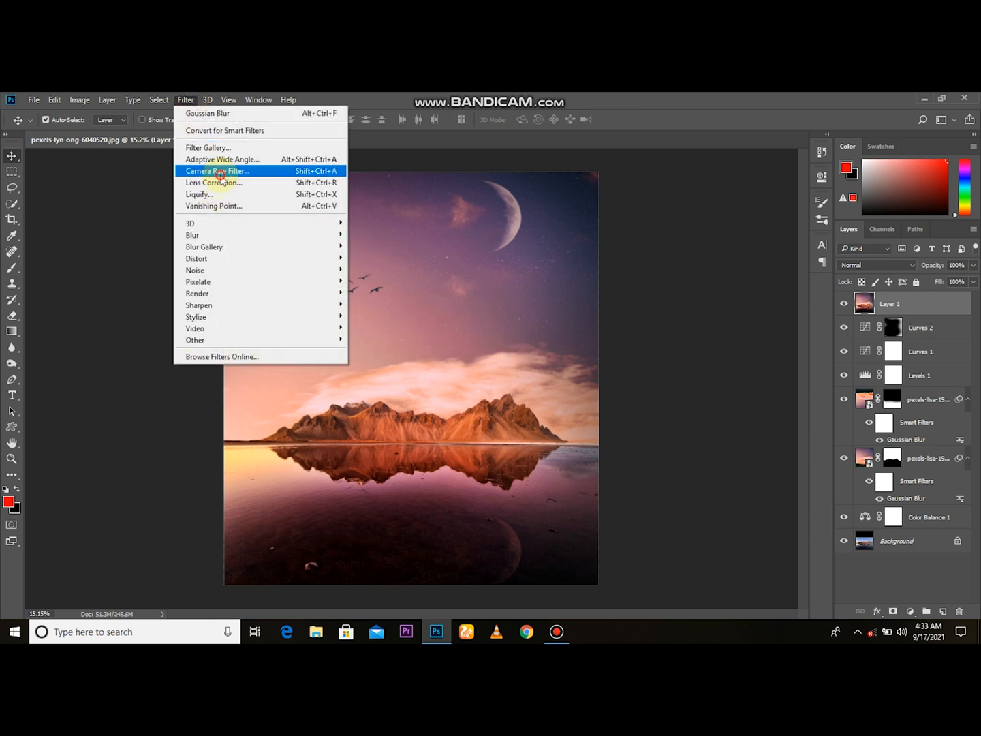
left_click(204, 171)
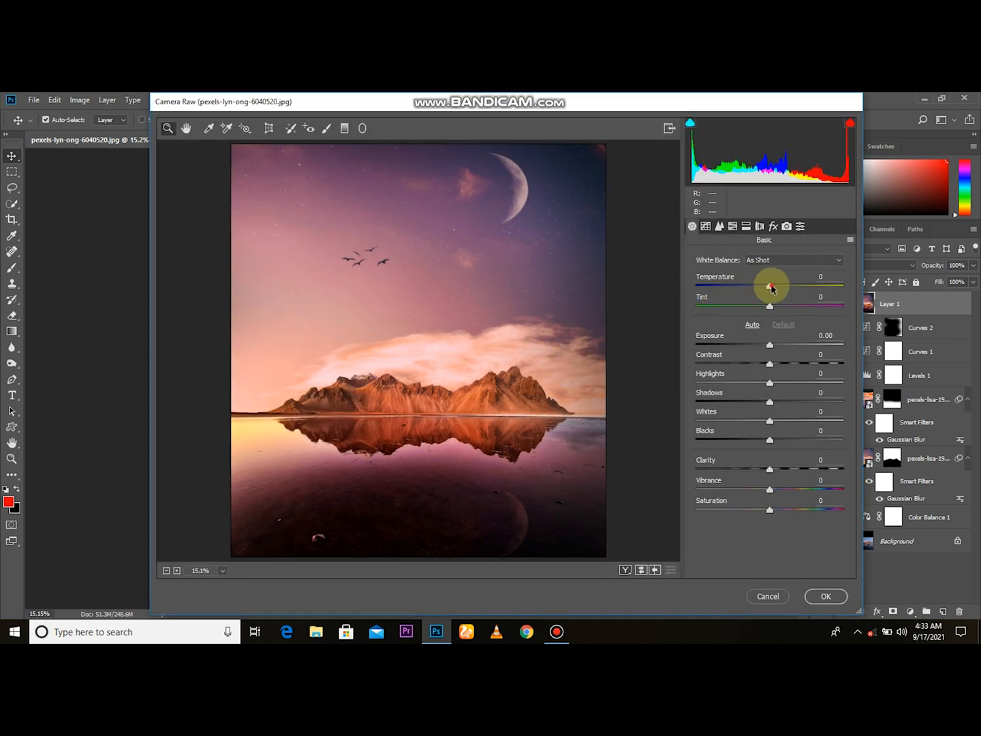
mouse_move(772, 288)
left_mouse_down()
mouse_move(788, 279)
mouse_move(758, 287)
mouse_move(789, 308)
mouse_move(757, 312)
mouse_move(773, 313)
left_mouse_up()
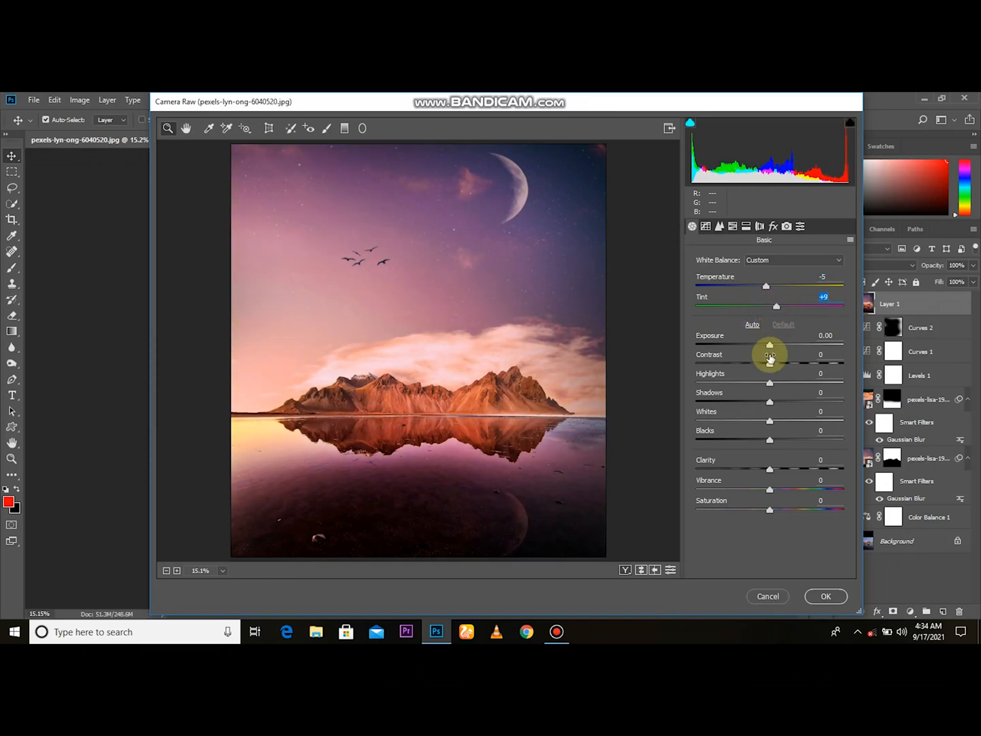
Step: Set contrast +23, highlights -30, shadows -21, whites -36, blacks -8, clarity +19, vibrance +20 and saturation -8, and apply the Camera Raw Filter
left_click_drag(780, 369, 748, 372)
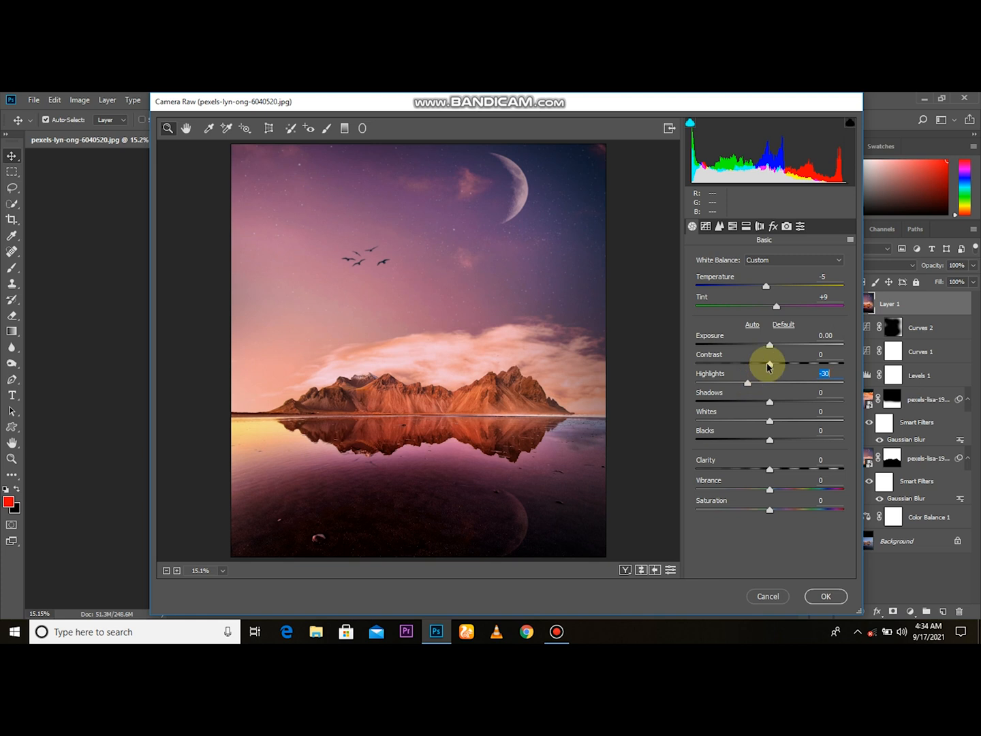
left_click_drag(768, 406, 764, 452)
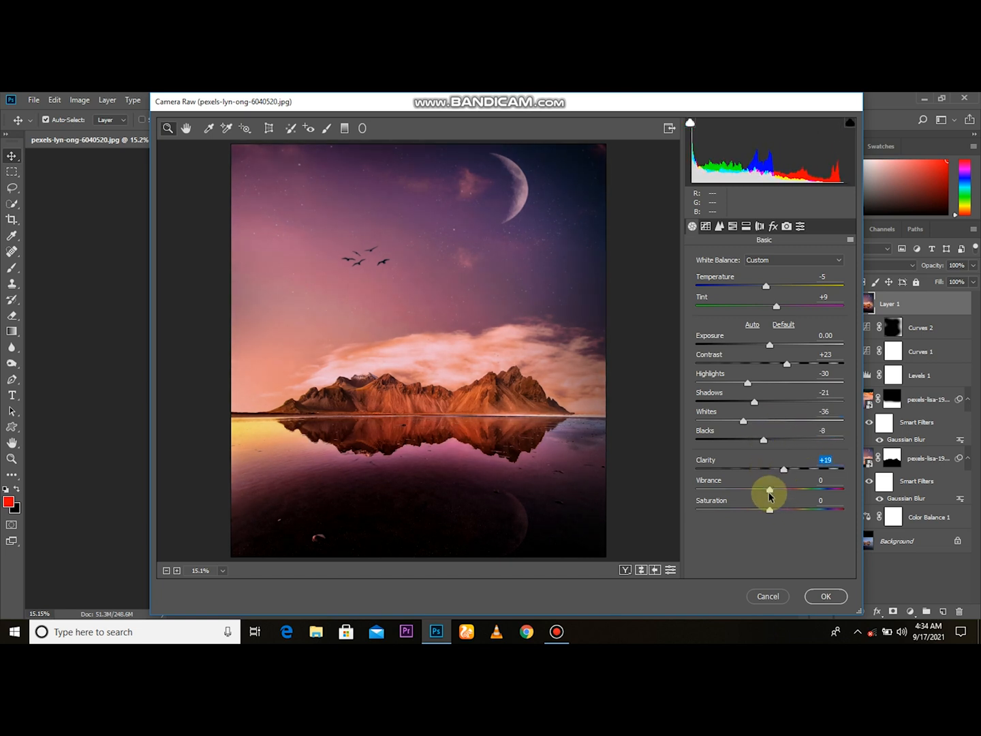
mouse_move(768, 513)
left_mouse_down()
mouse_move(734, 513)
mouse_move(764, 511)
left_mouse_up()
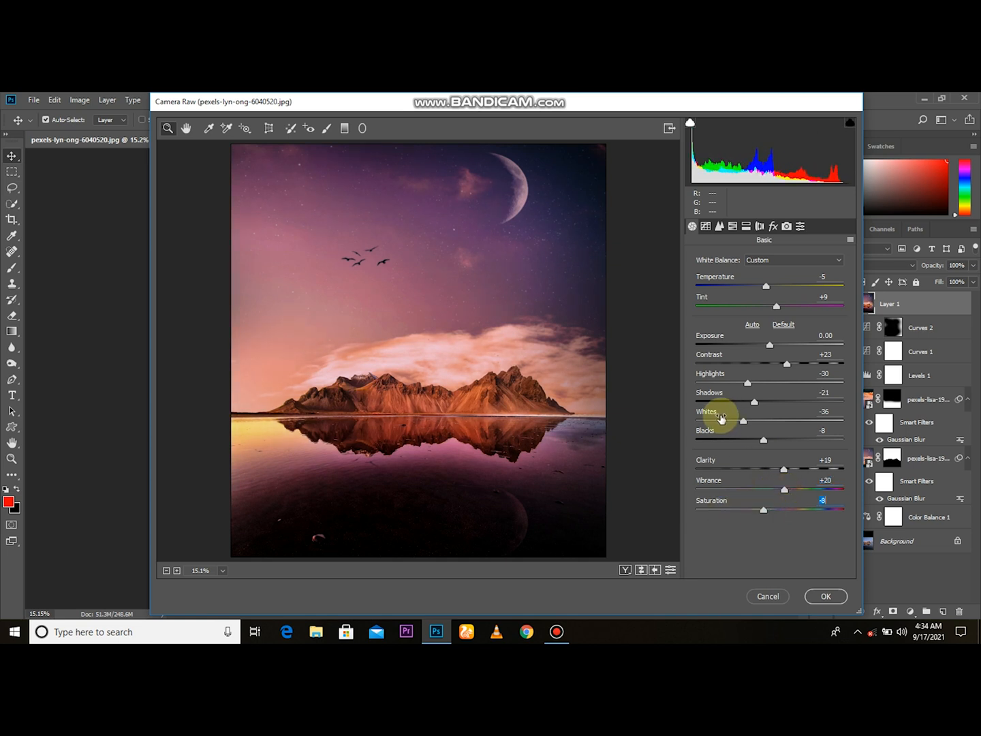
left_click(824, 597)
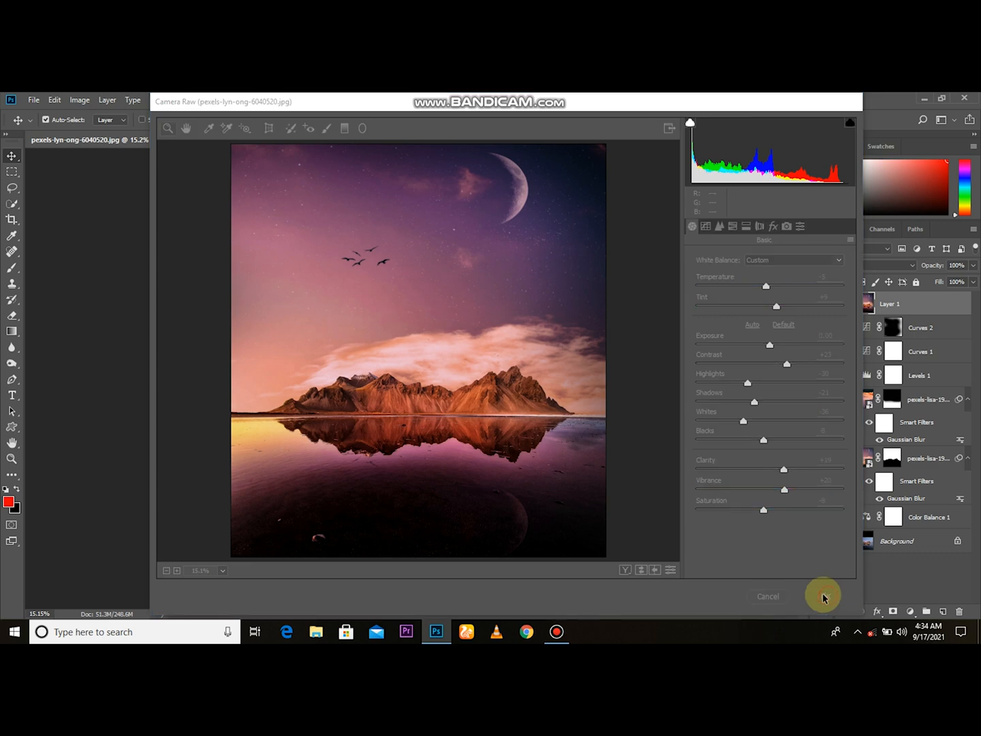